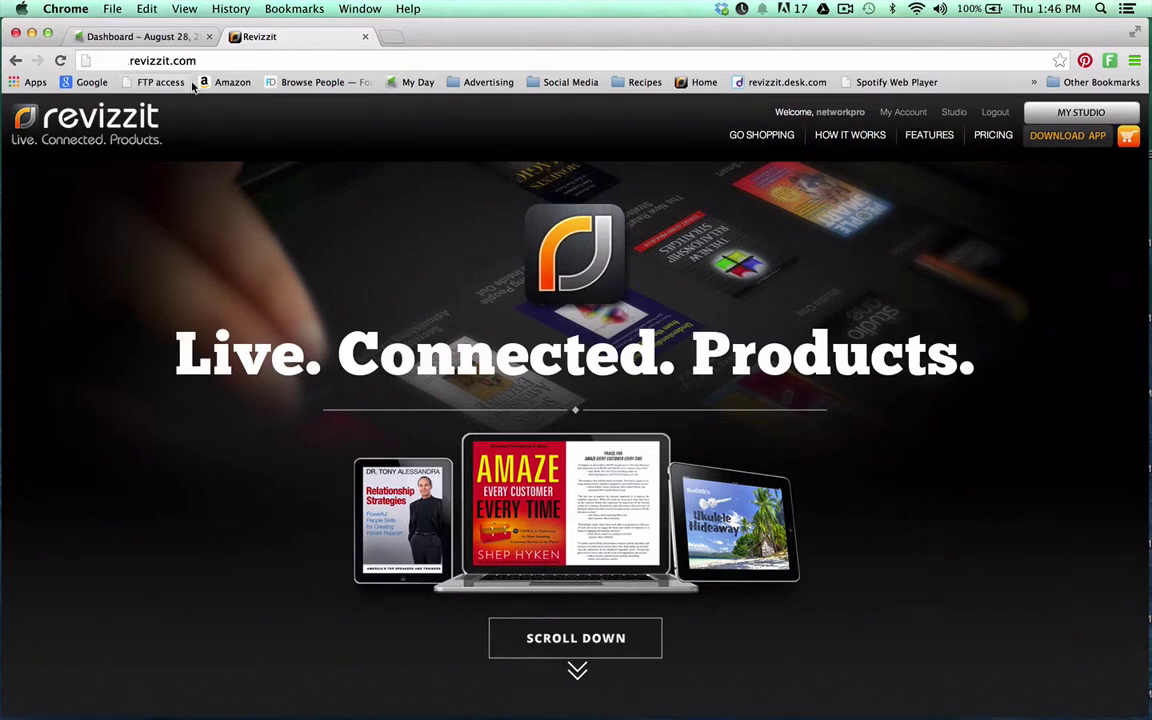
# Switch from the Revizzit homepage to the Infusionsoft dashboard for August 28
pyautogui.click(150, 37)
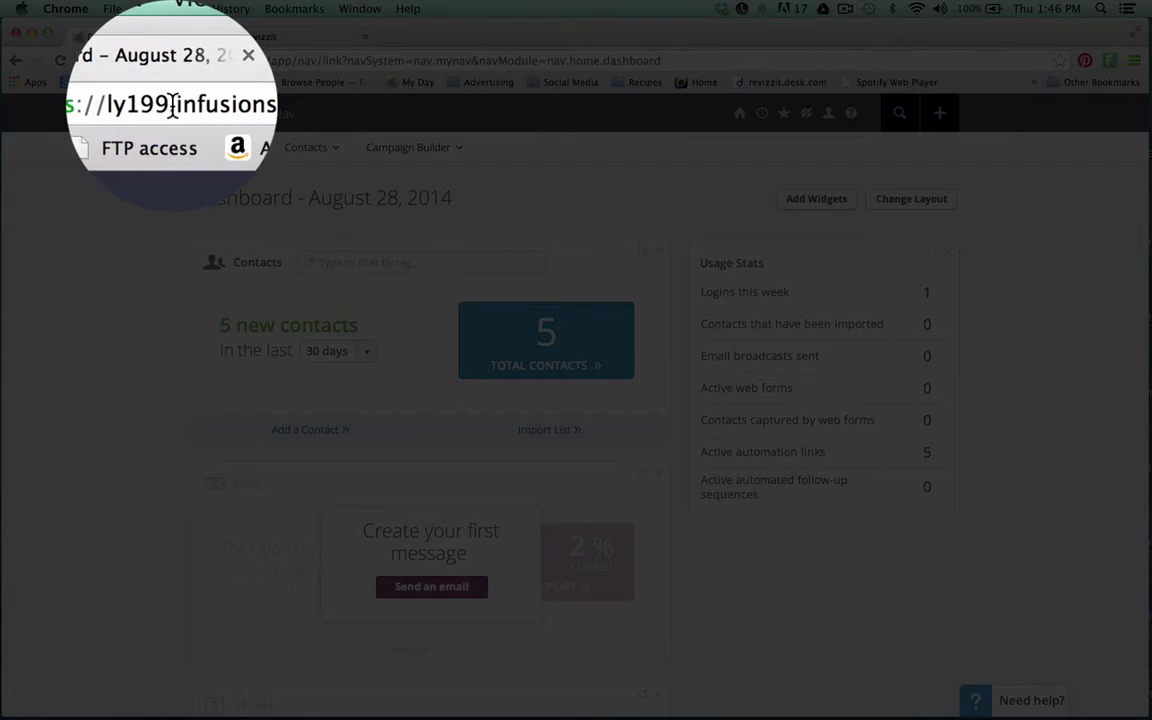
# Note the Infusionsoft app name in the address bar and open the main navigation menu
pyautogui.moveTo(157, 60); pyautogui.dragTo(125, 60)
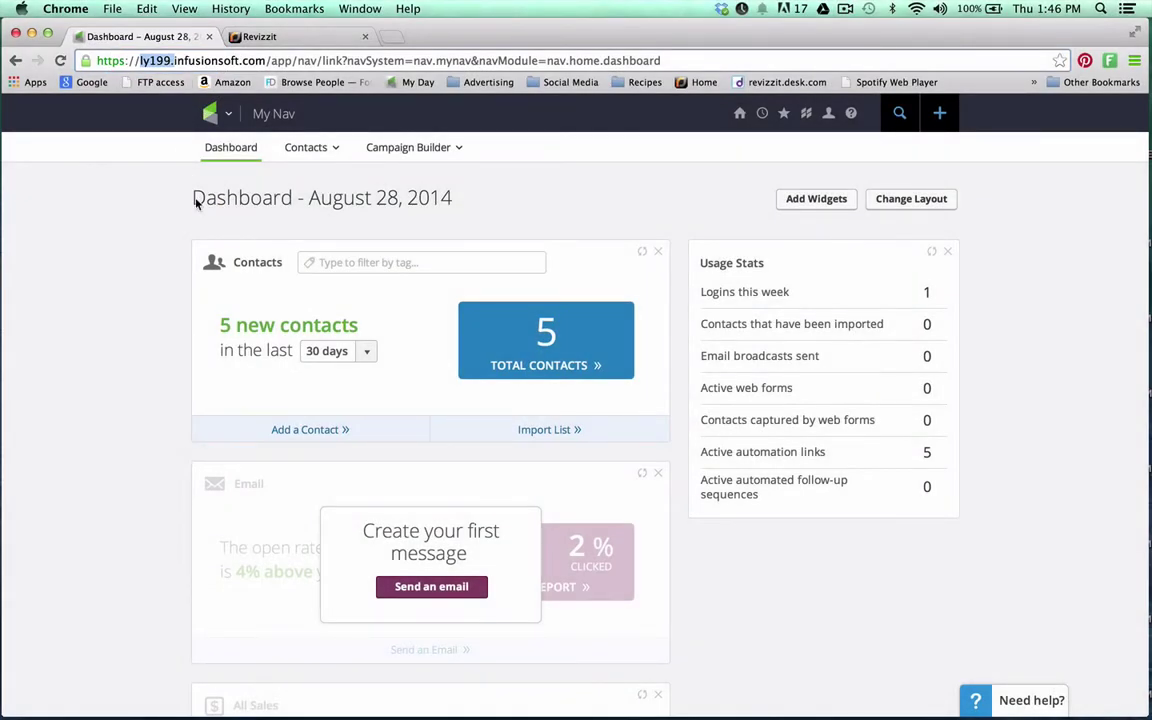
pyautogui.click(145, 225)
pyautogui.click(228, 116)
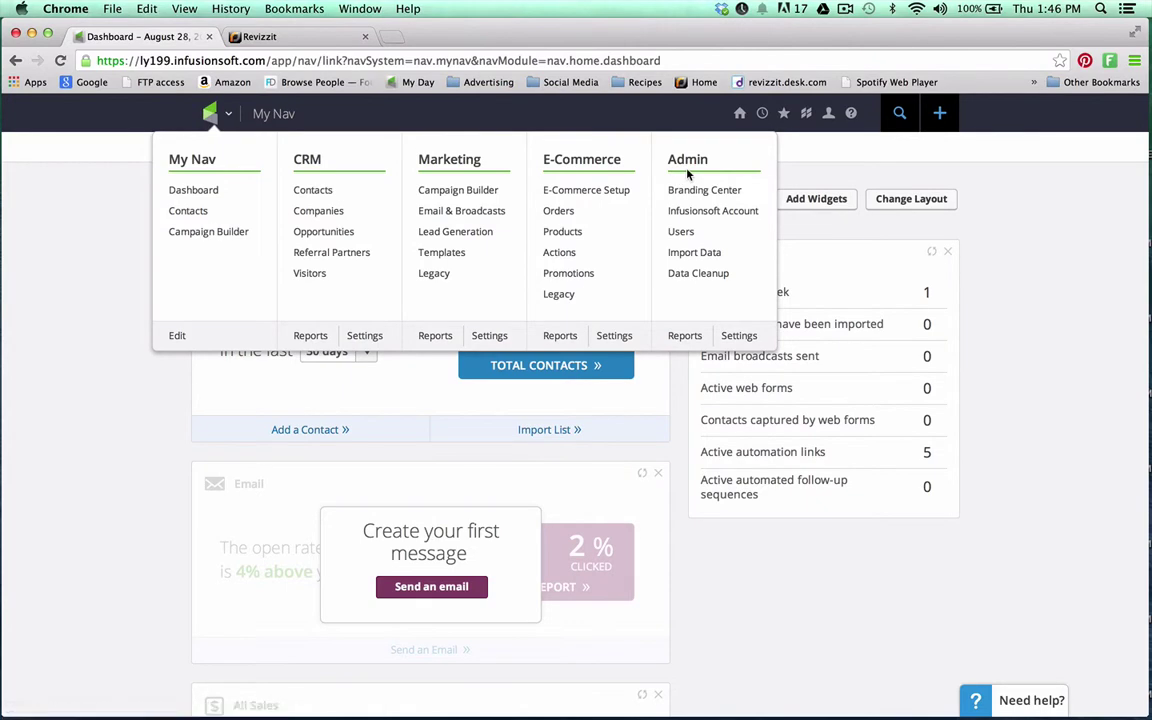
# Copy the Encrypted Key from the API section of Admin > Settings > Application
pyautogui.click(739, 335)
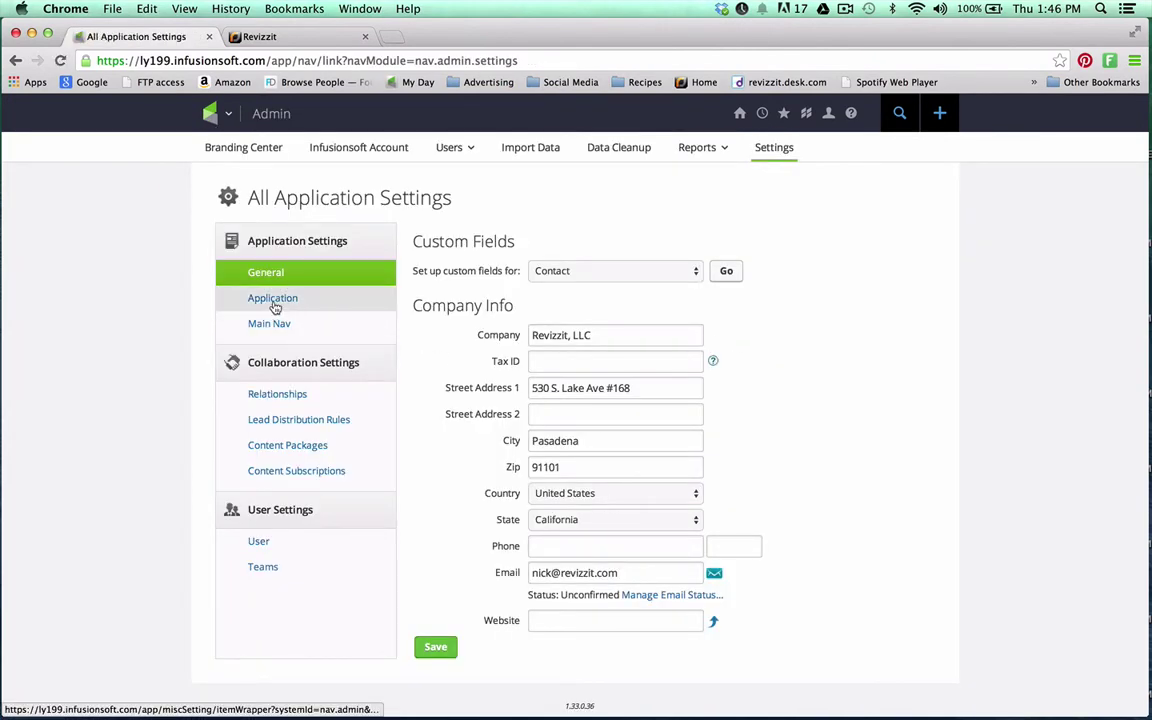
pyautogui.click(275, 305)
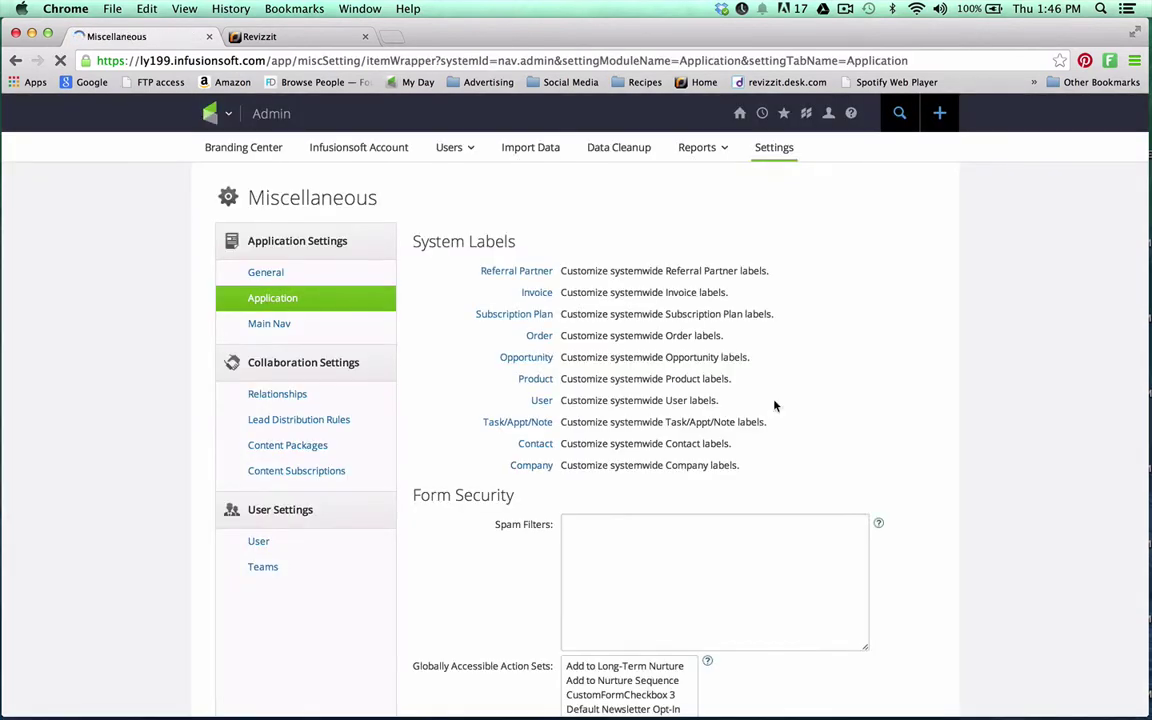
pyautogui.scroll(-10, 948, 562)
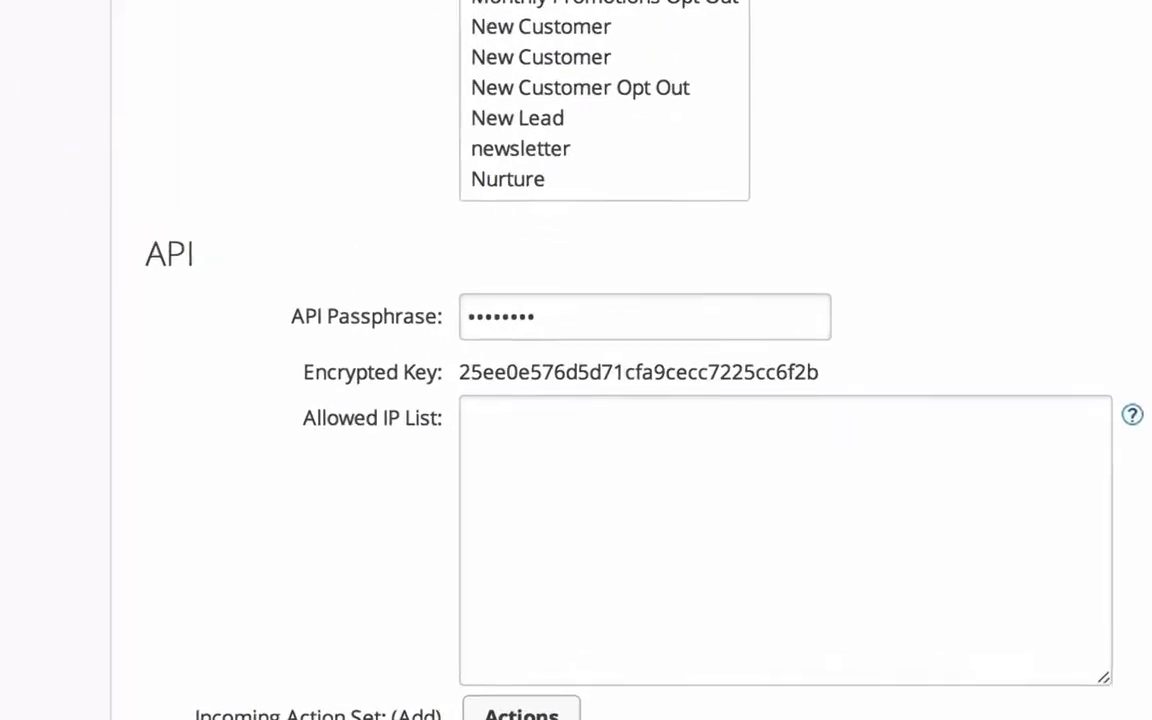
pyautogui.doubleClick(503, 367)
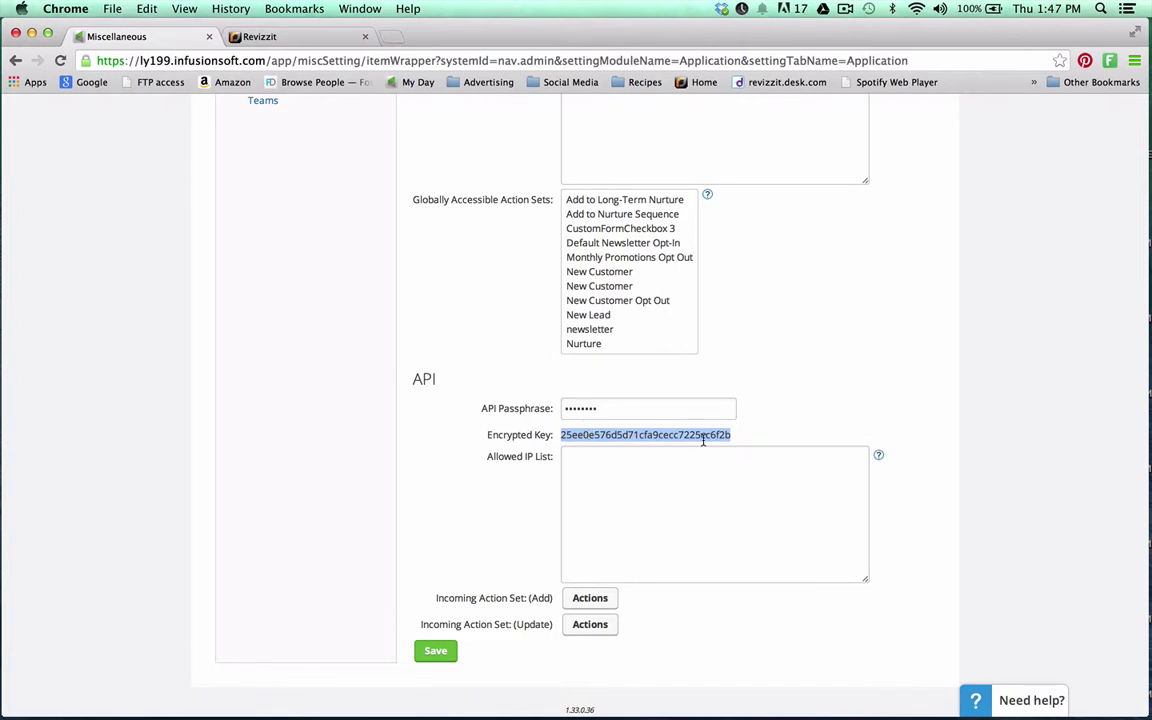
pyautogui.press('super+c')
# In Revizzit My Account, check the Infusionsoft Settings App Name and API Key fields
pyautogui.click(291, 37)
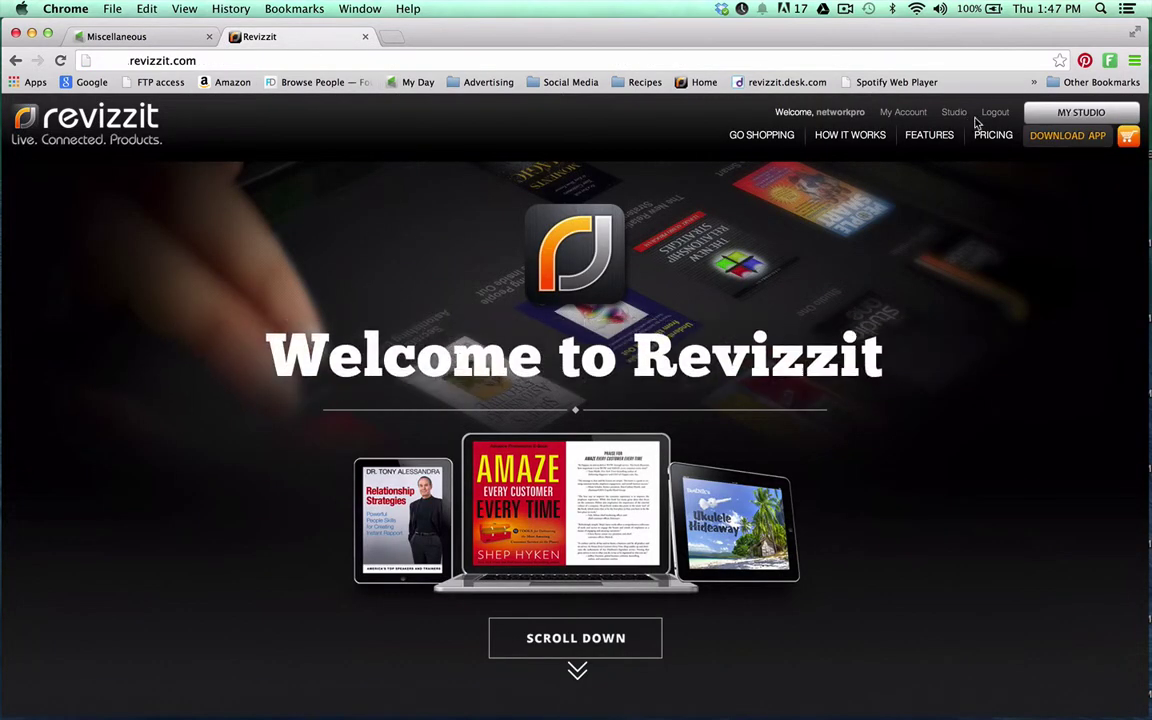
pyautogui.click(903, 113)
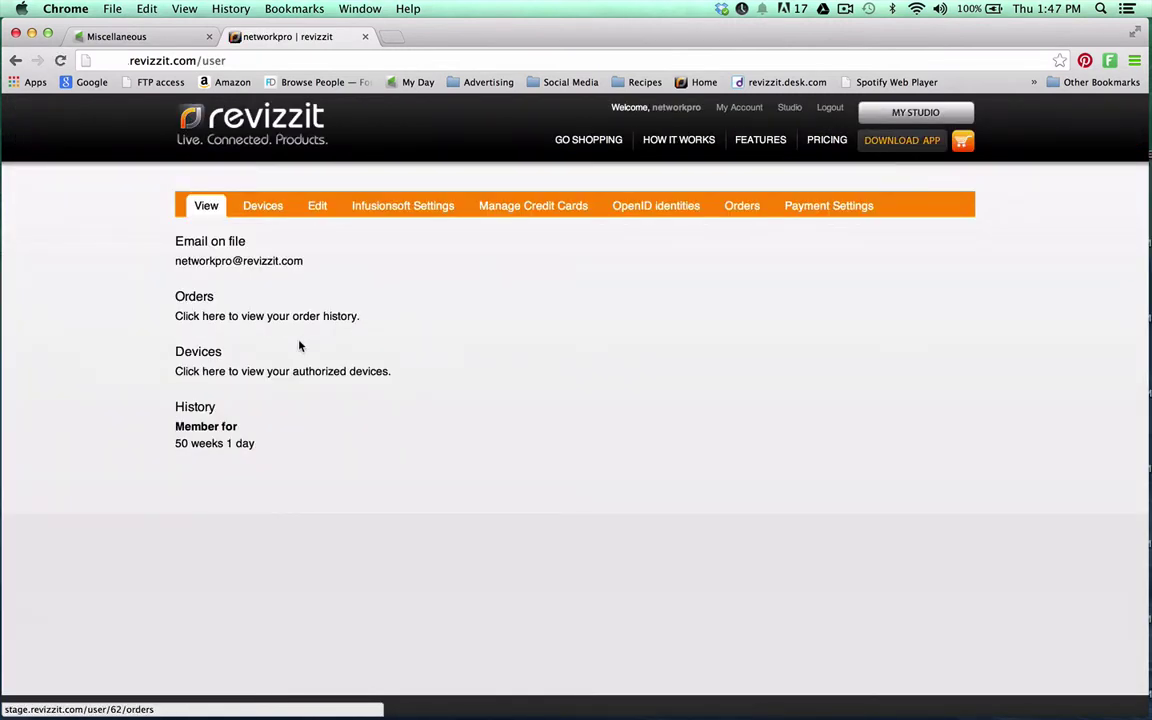
pyautogui.click(429, 213)
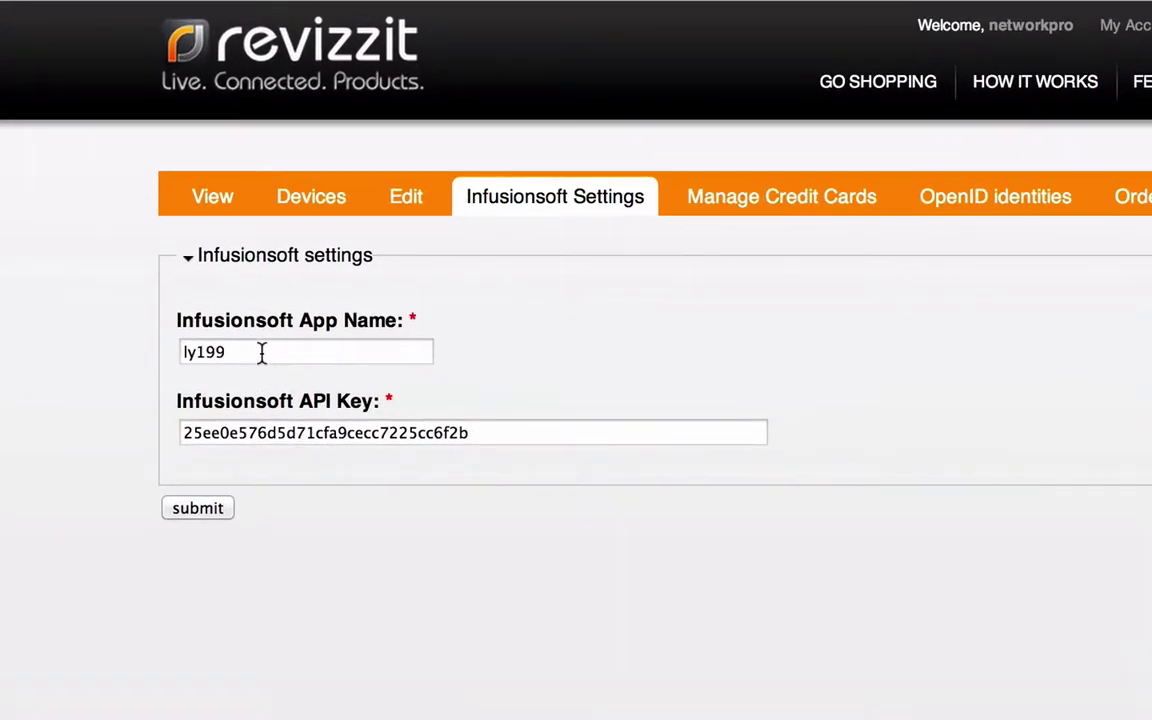
pyautogui.doubleClick(261, 352)
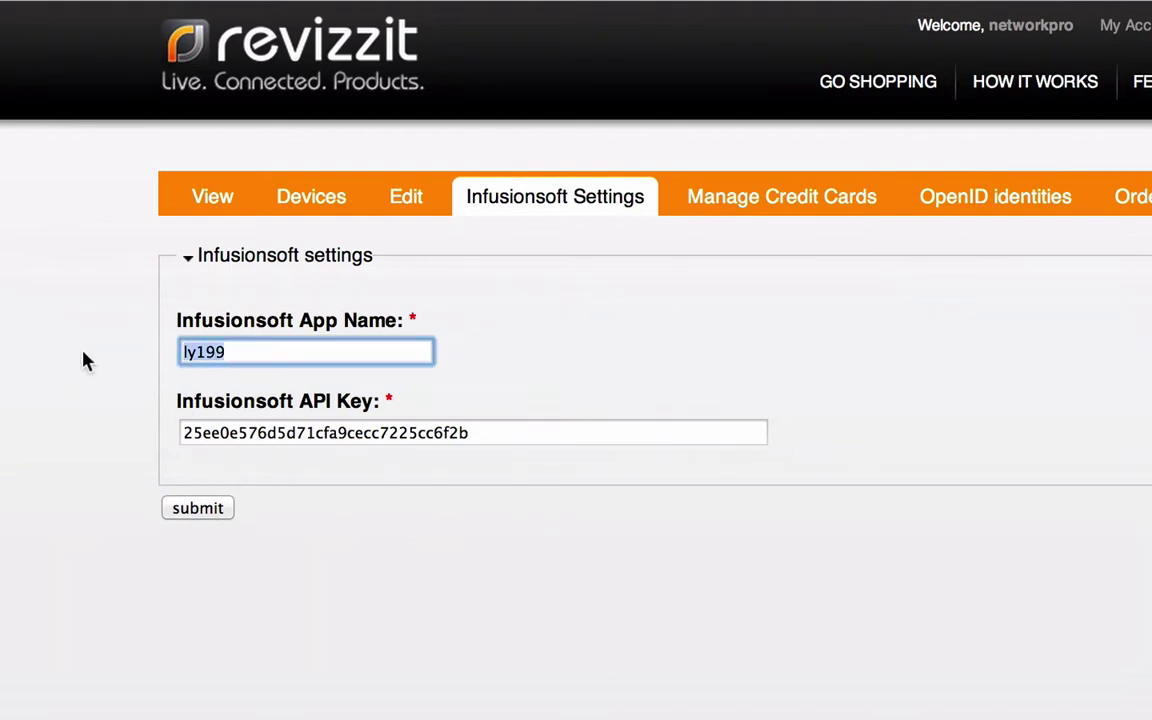
pyautogui.click(466, 432)
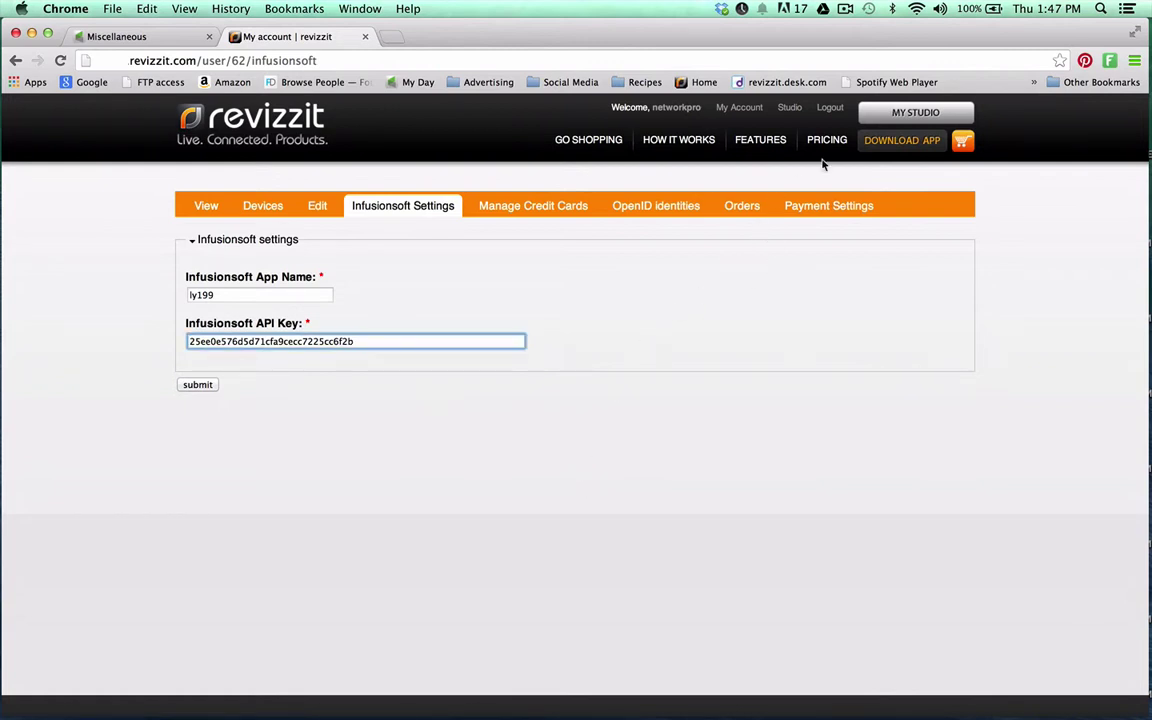
# Browse the MY STUDIO product list down to Teleclass Success, then log out of Revizzit
pyautogui.click(900, 114)
pyautogui.scroll(-1, 896, 548)
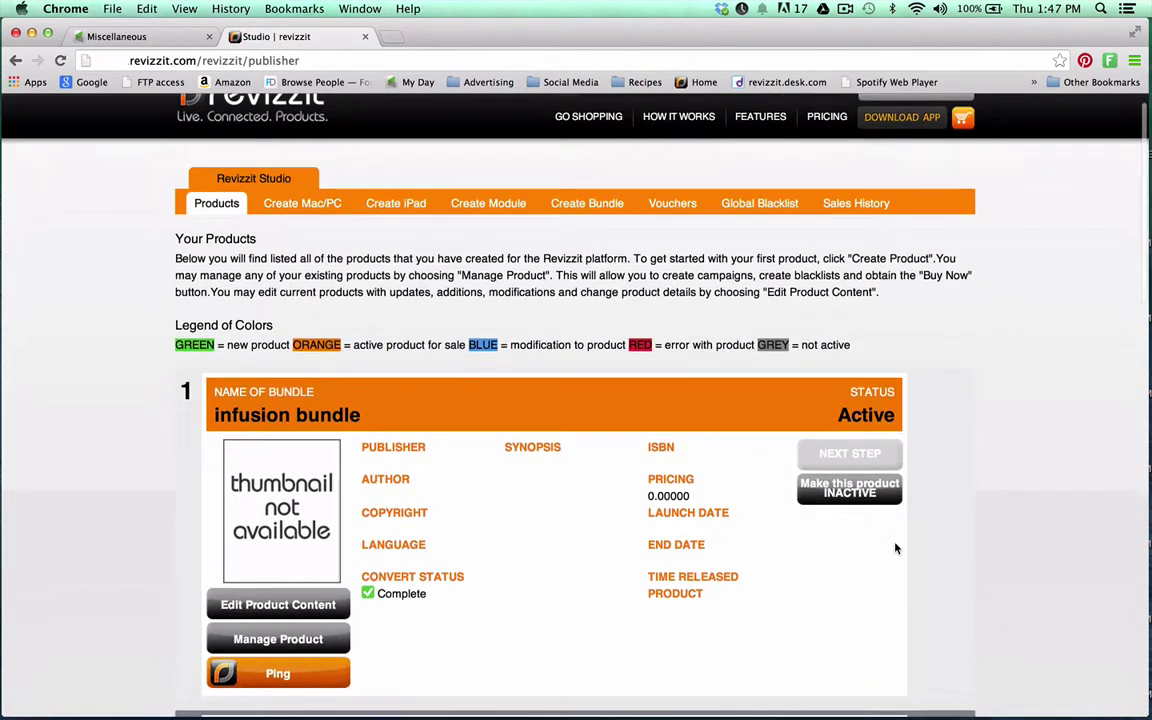
pyautogui.scroll(-15, 896, 548)
pyautogui.scroll(10, 896, 548)
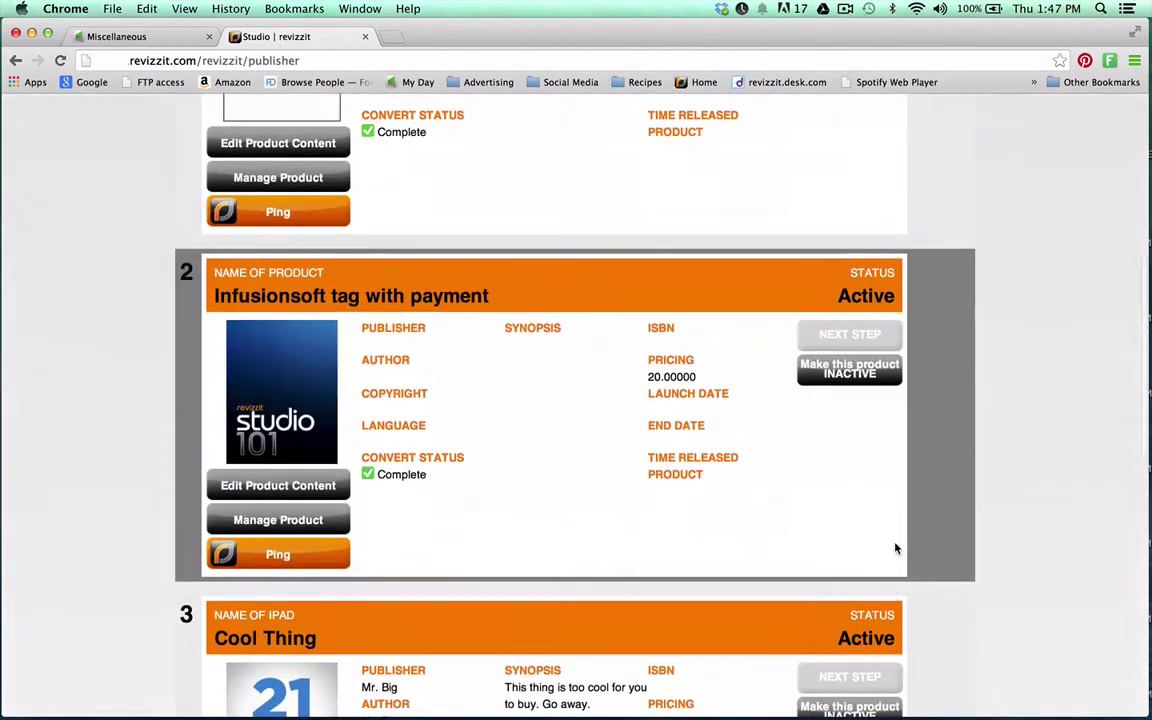
pyautogui.scroll(3, 896, 548)
pyautogui.scroll(-10, 896, 548)
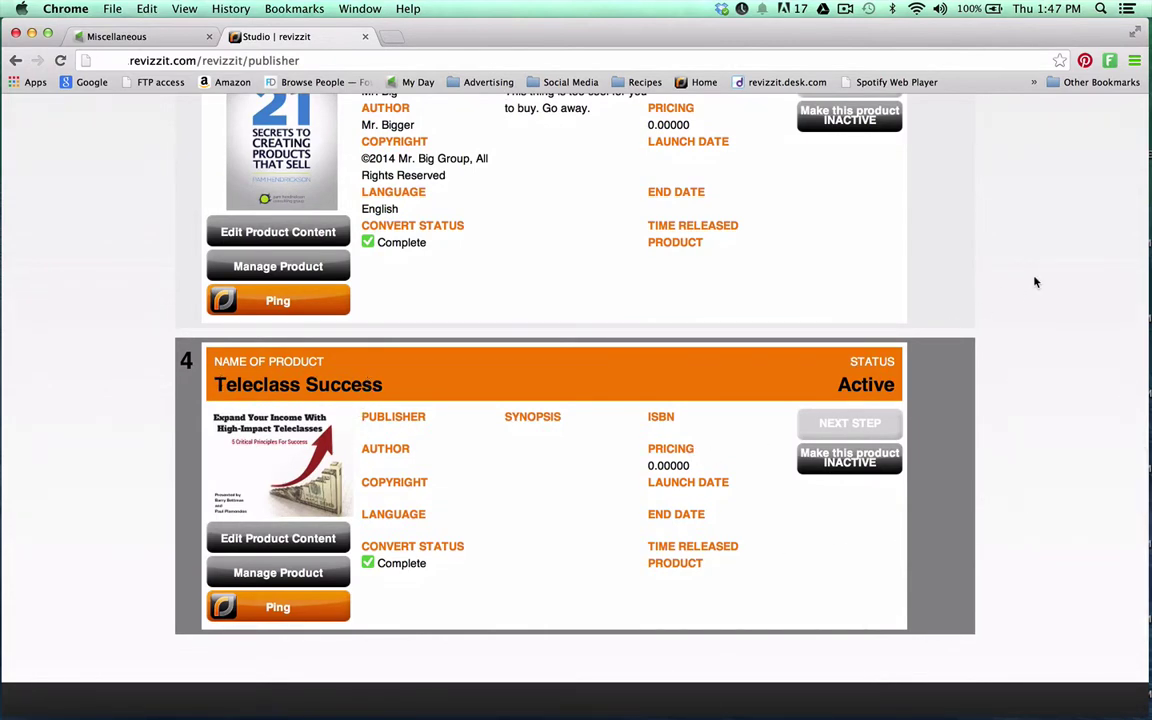
pyautogui.scroll(15, 1035, 282)
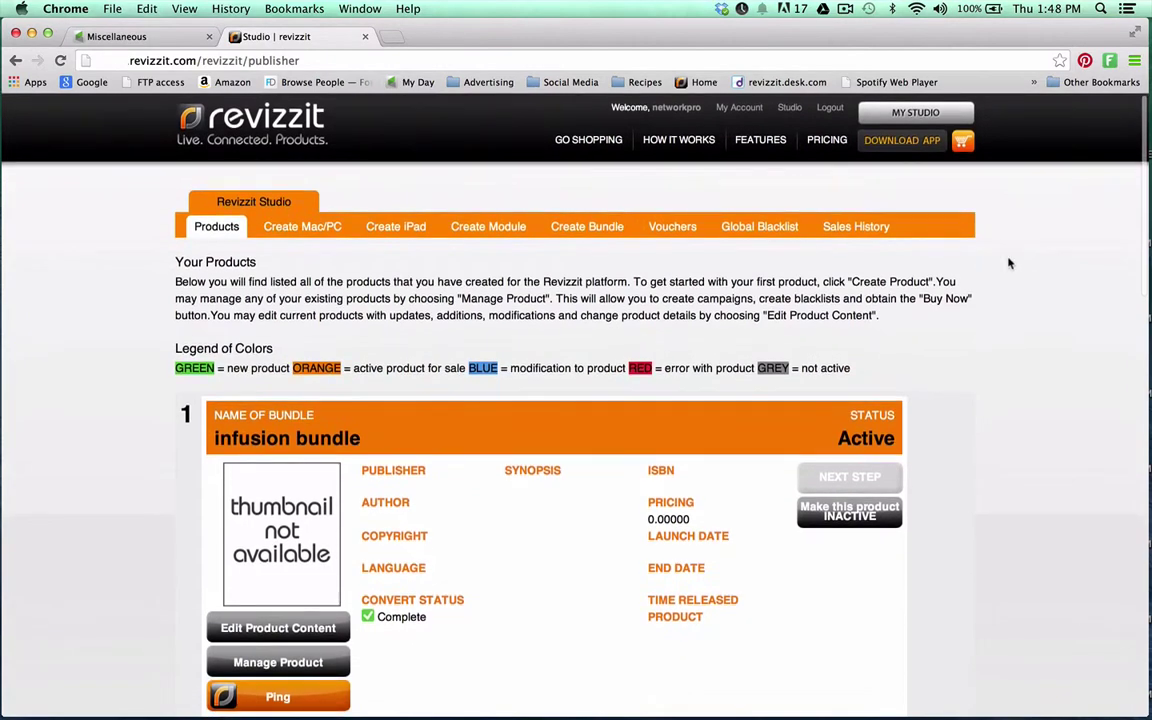
pyautogui.click(828, 110)
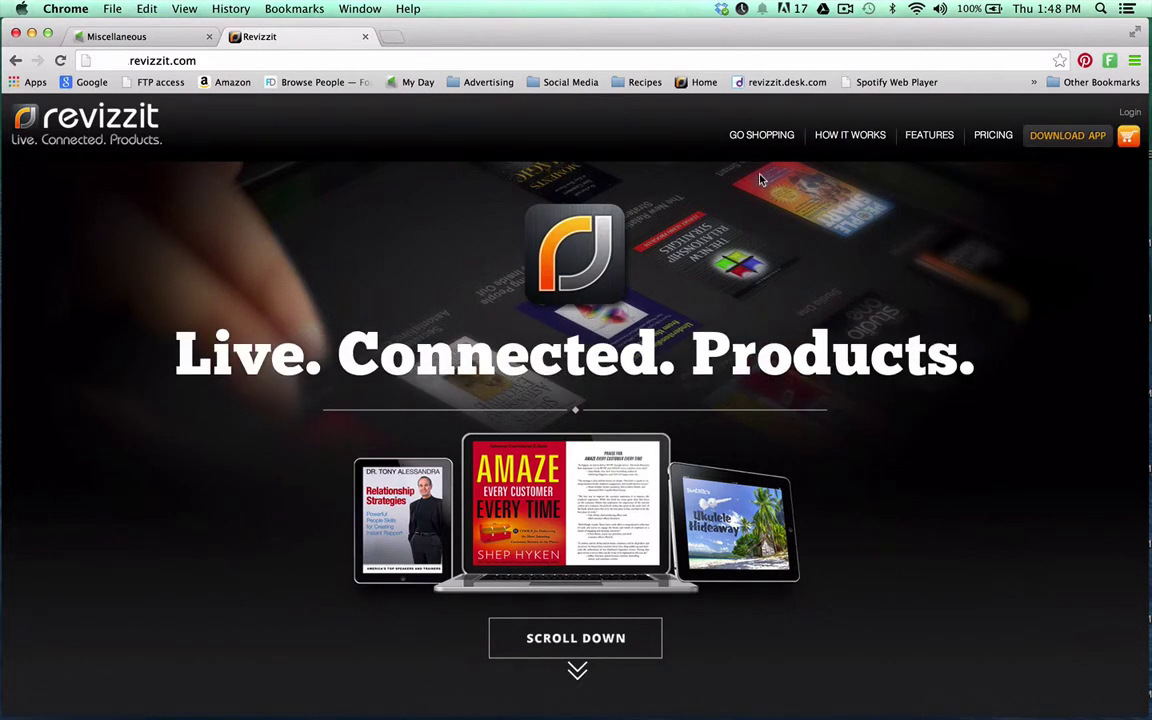
# Add the free Teleclass Success product from Freebies to the cart and proceed to checkout
pyautogui.click(760, 137)
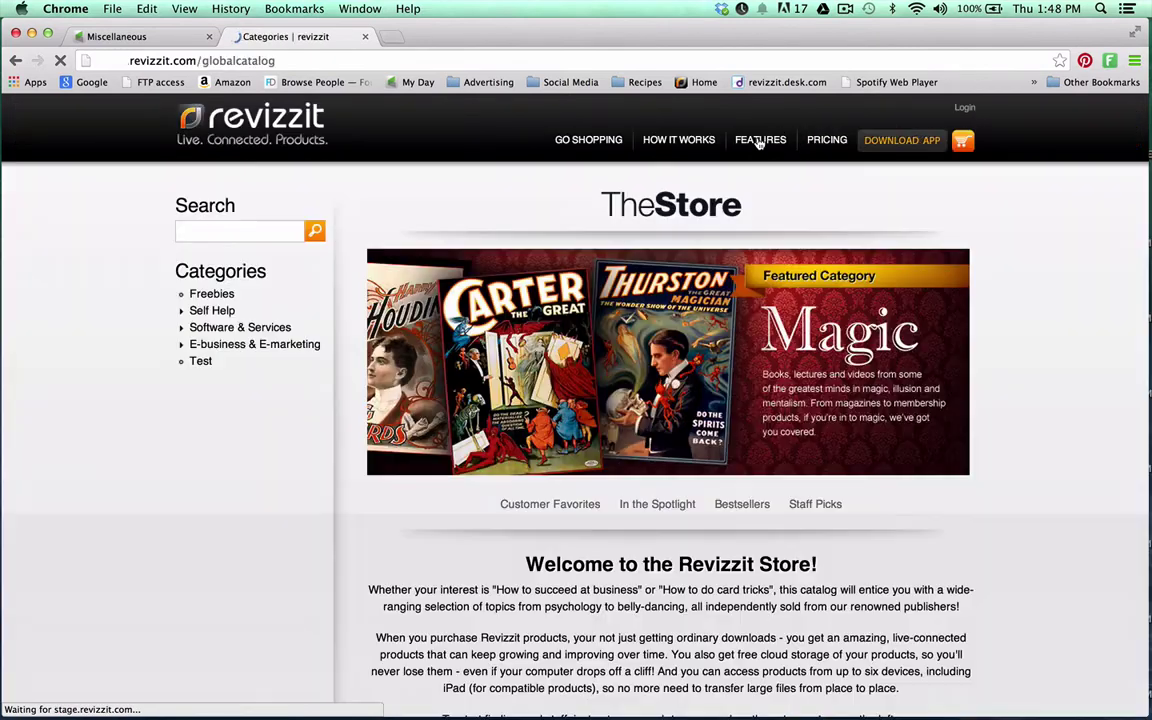
pyautogui.click(216, 294)
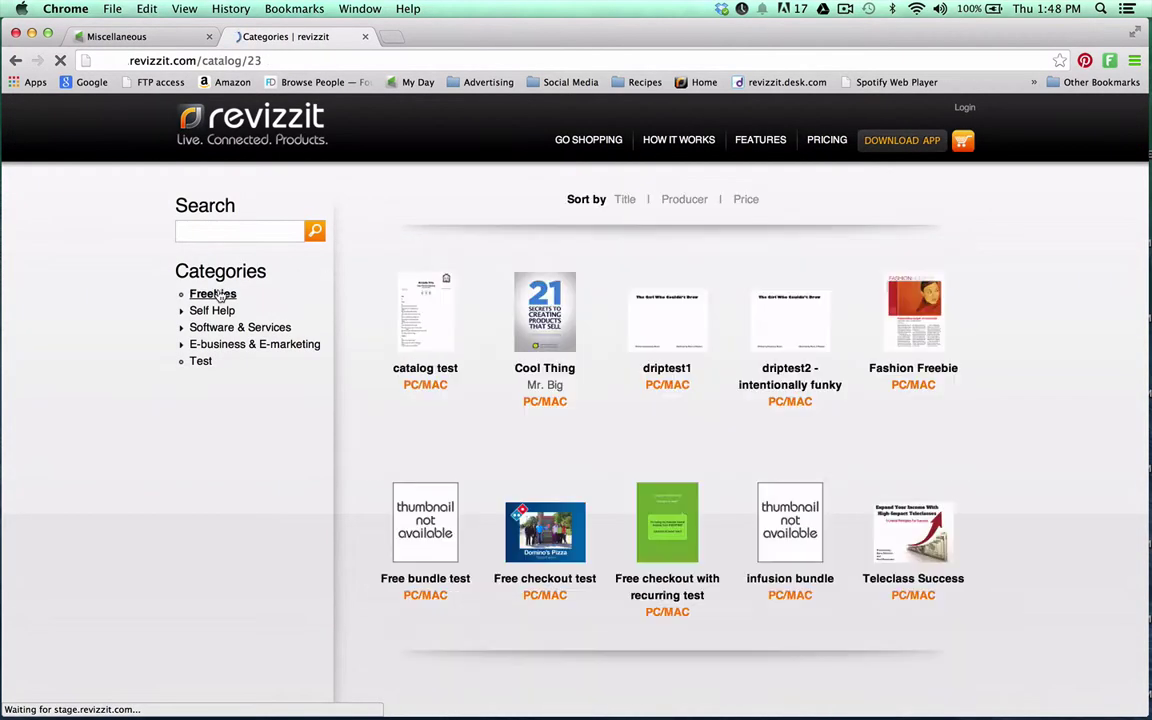
pyautogui.click(937, 541)
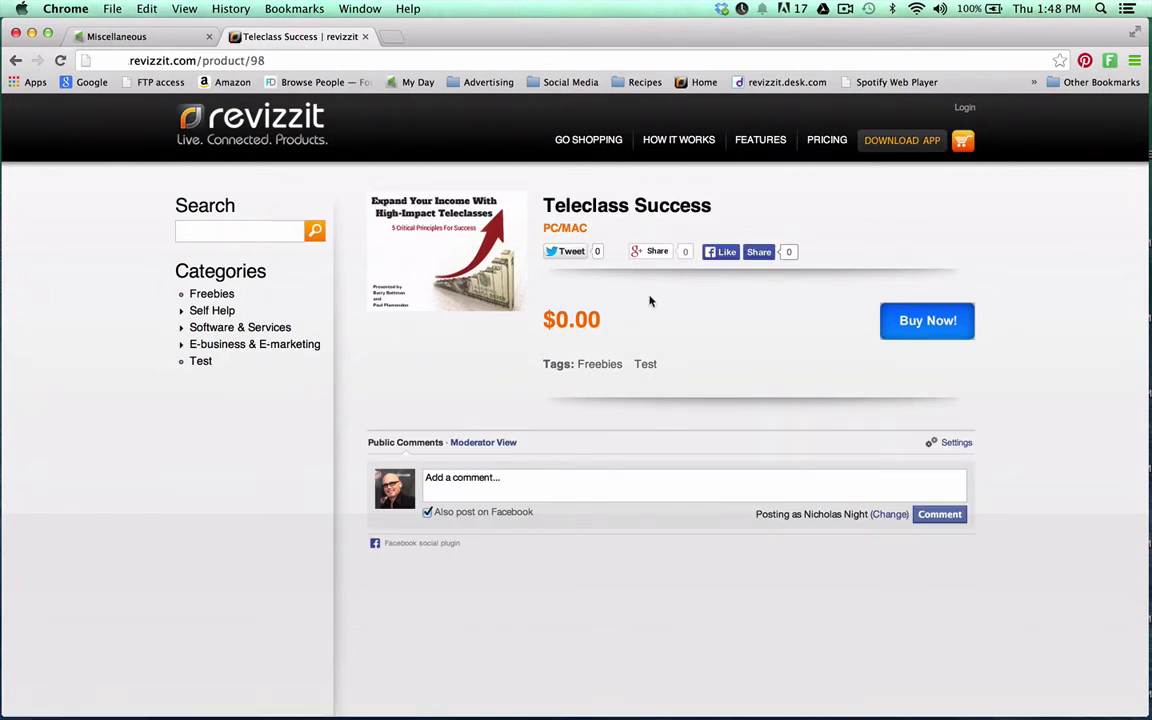
pyautogui.click(920, 322)
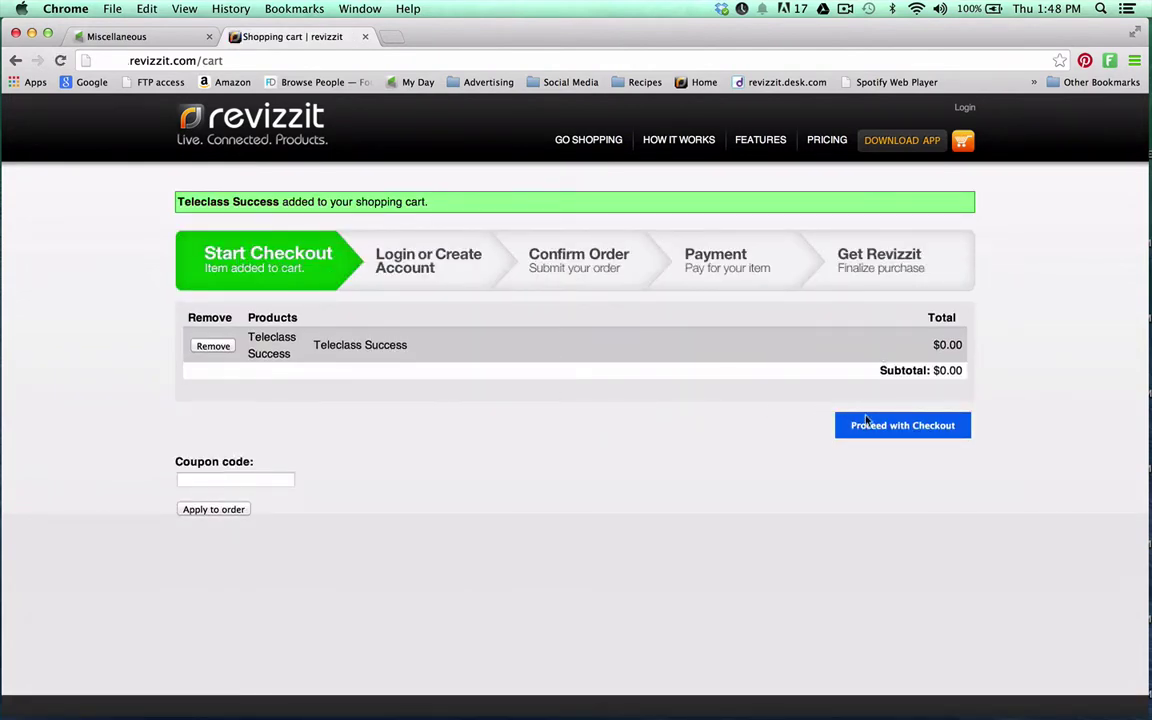
pyautogui.click(868, 424)
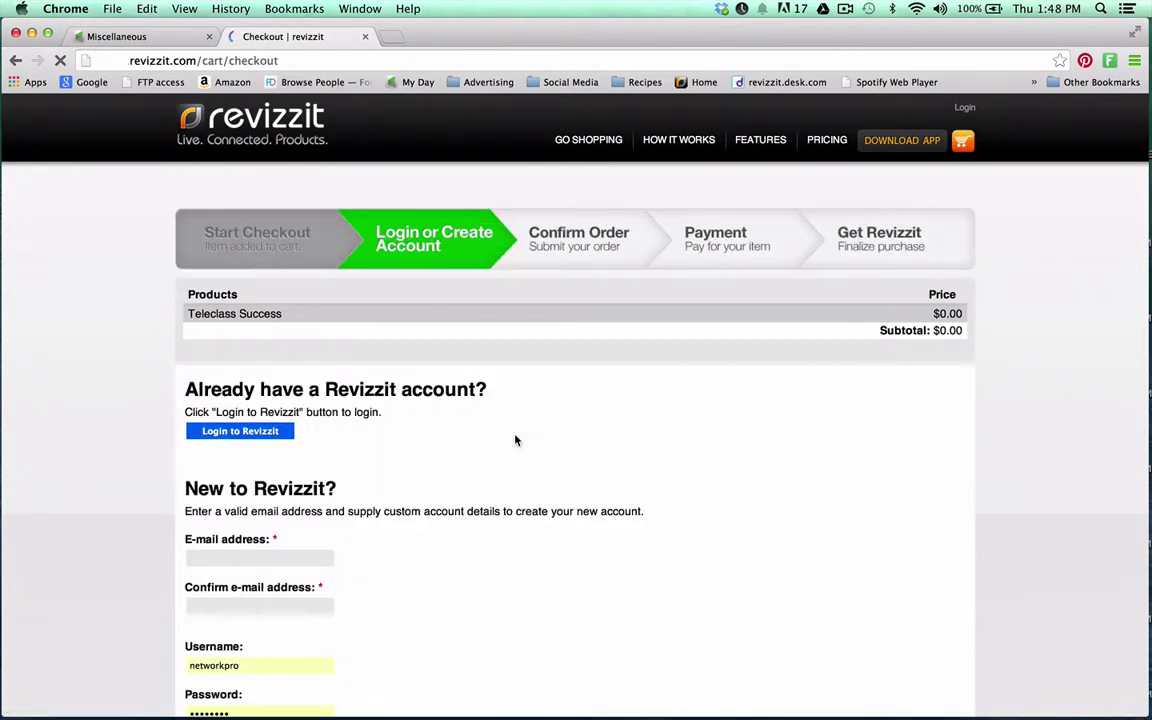
pyautogui.scroll(-5, 516, 440)
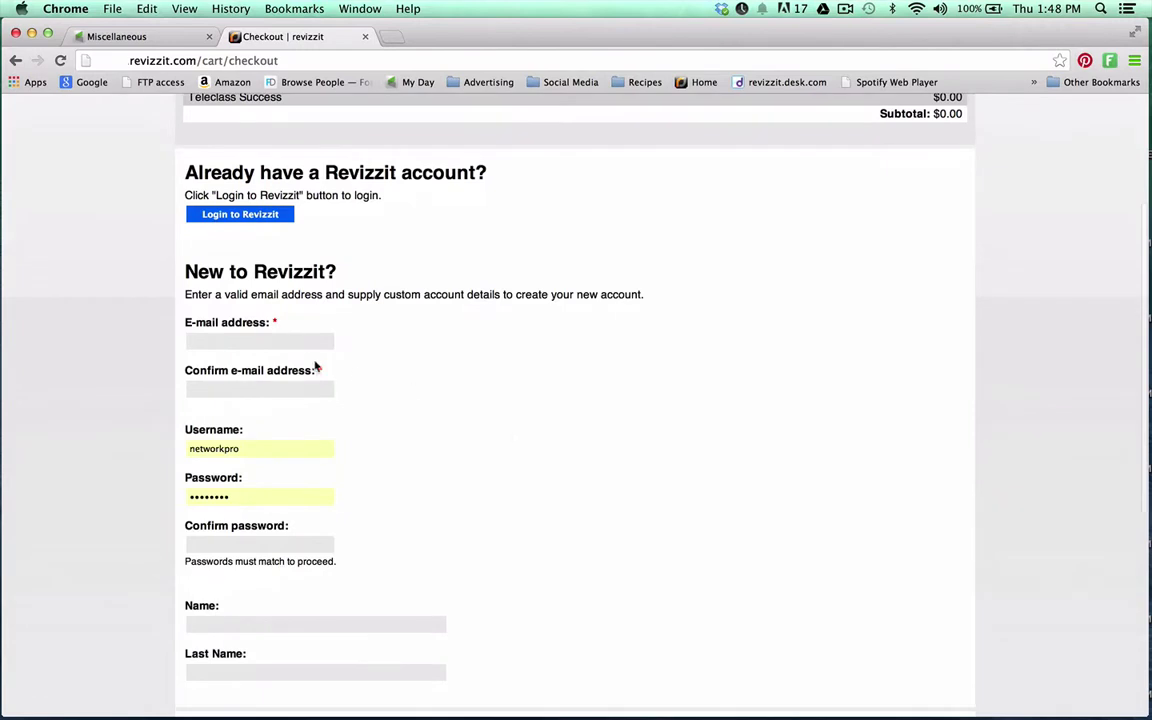
# Enter and confirm the new account's e-mail, a username, and a matching password
pyautogui.click(256, 343)
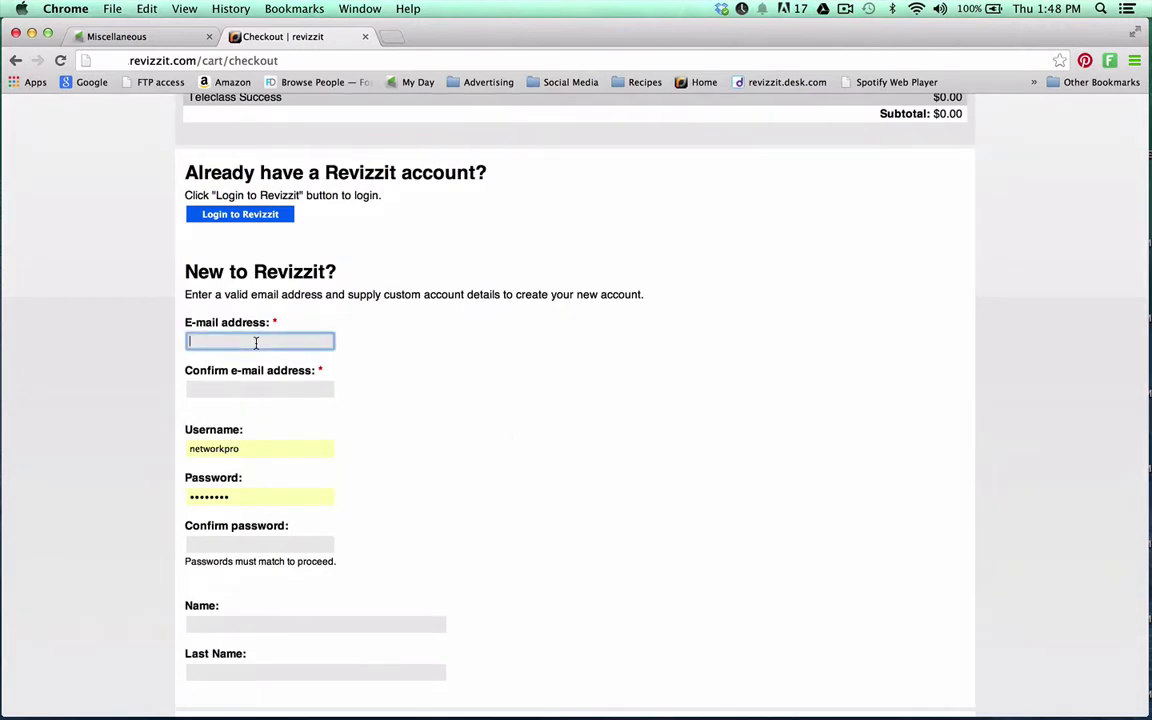
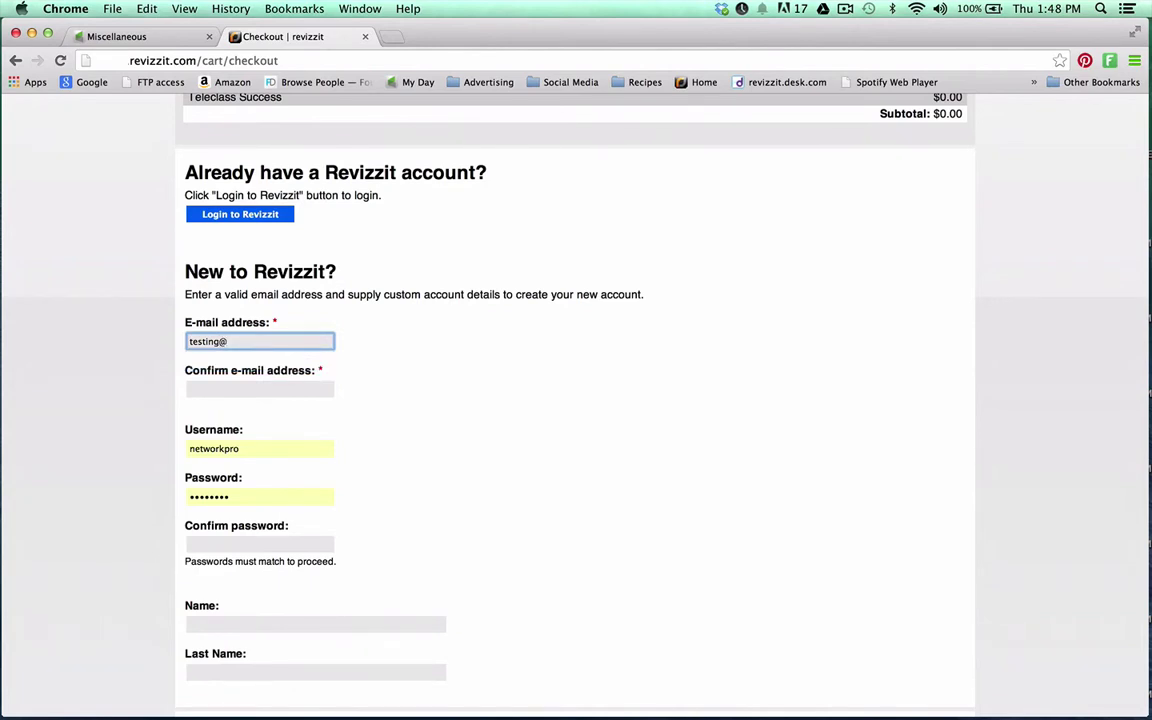
pyautogui.click(251, 391)
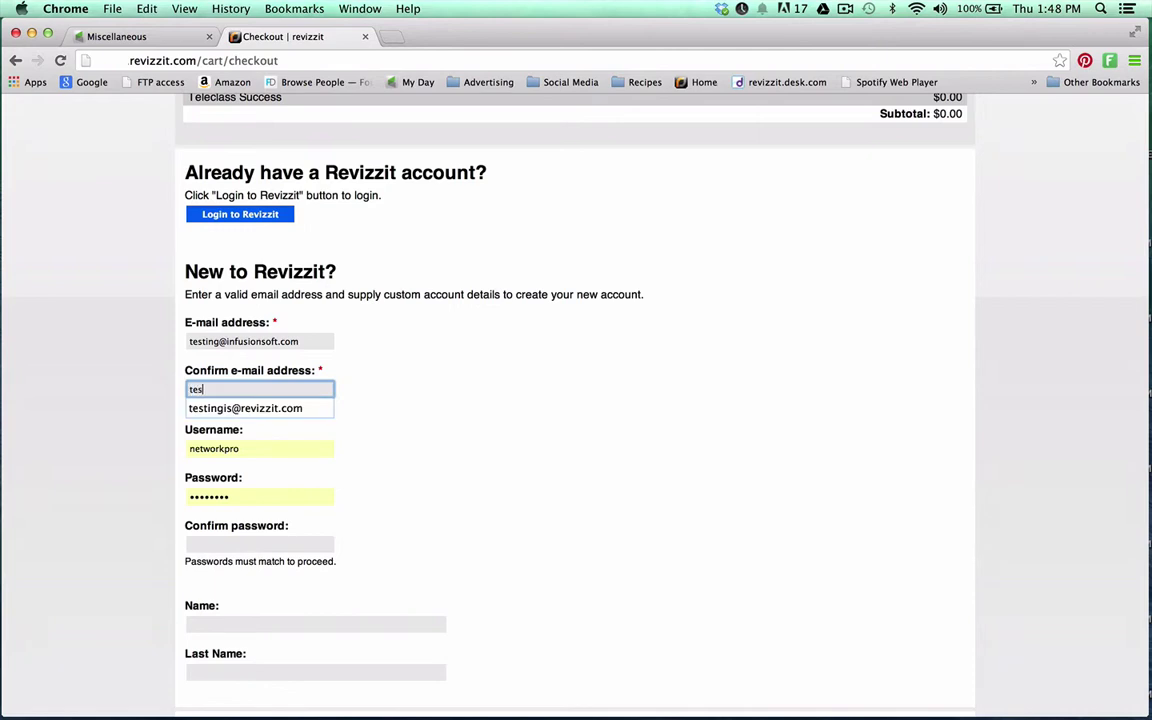
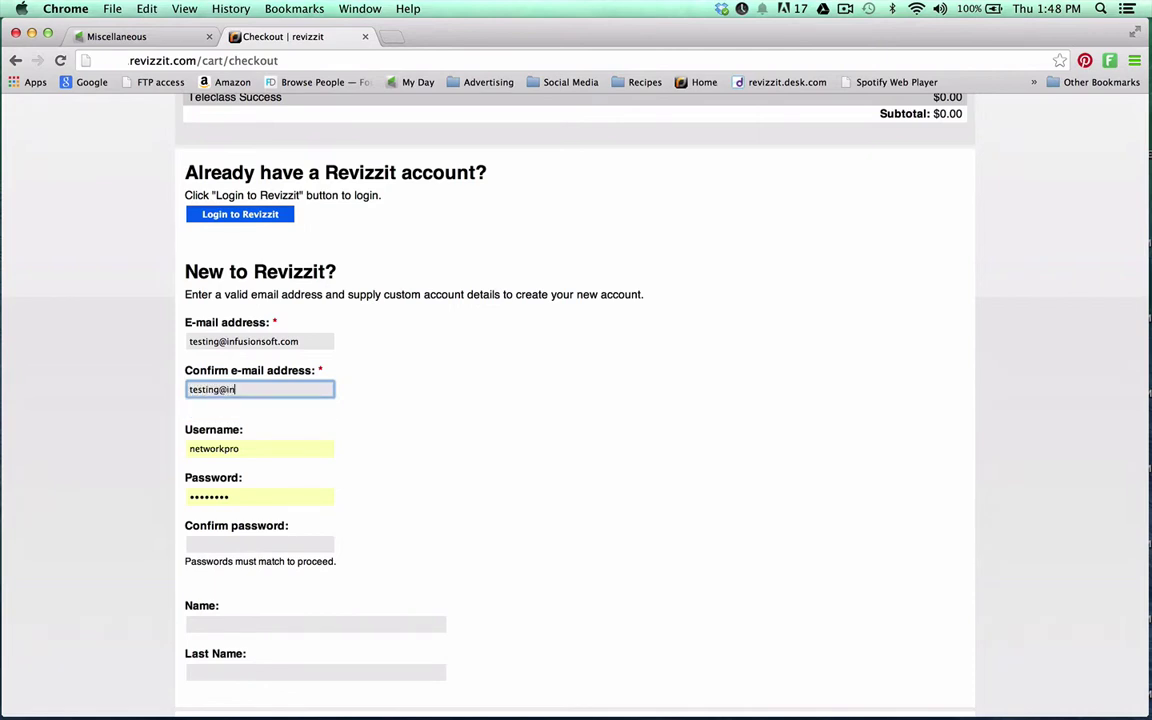
pyautogui.press('Tab')
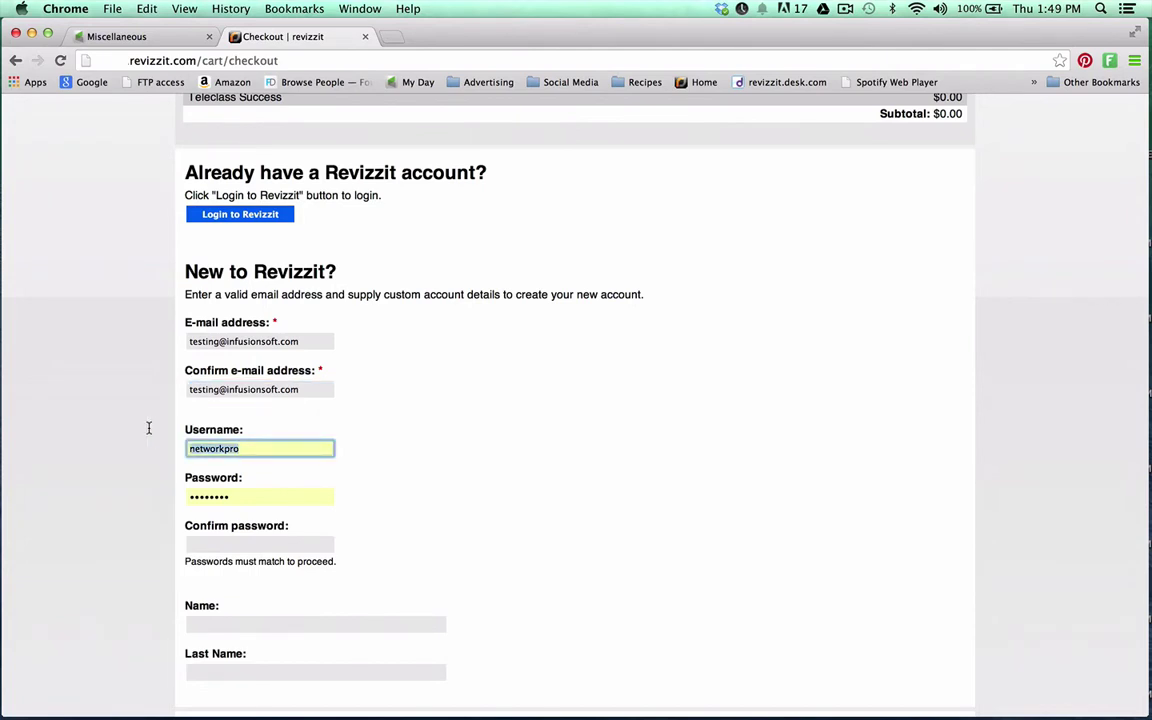
pyautogui.write('Inf-test')
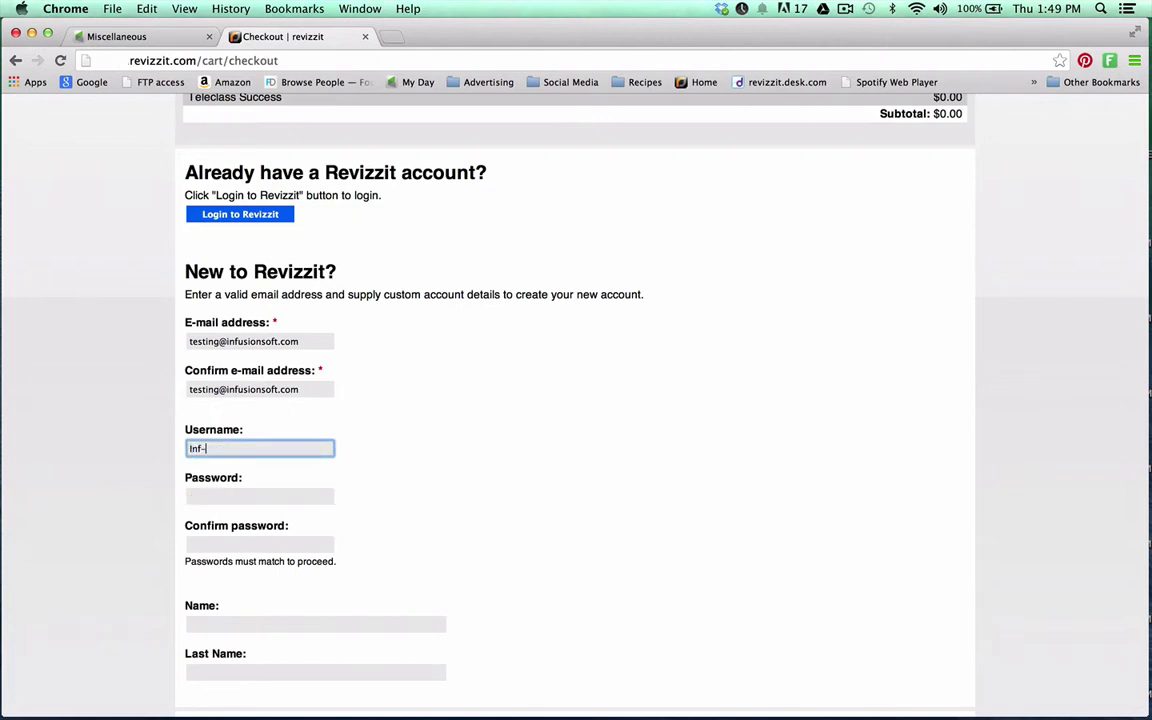
pyautogui.click(227, 500)
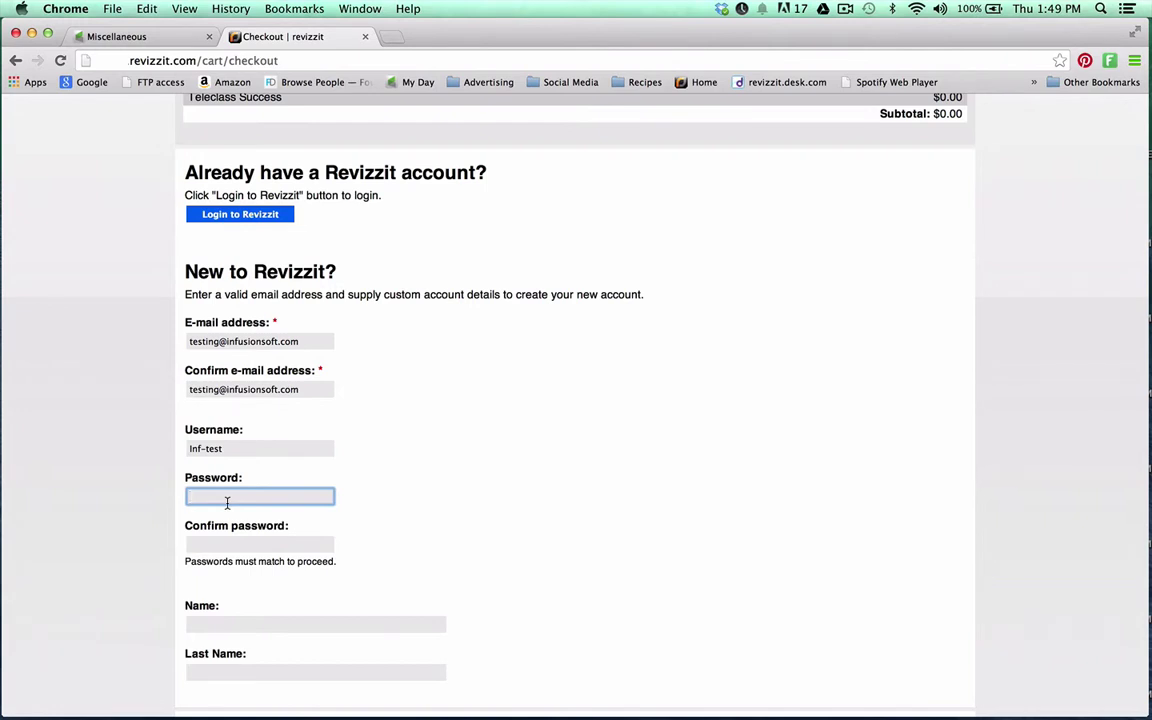
pyautogui.write('•••')
pyautogui.click(224, 545)
pyautogui.write('•••')
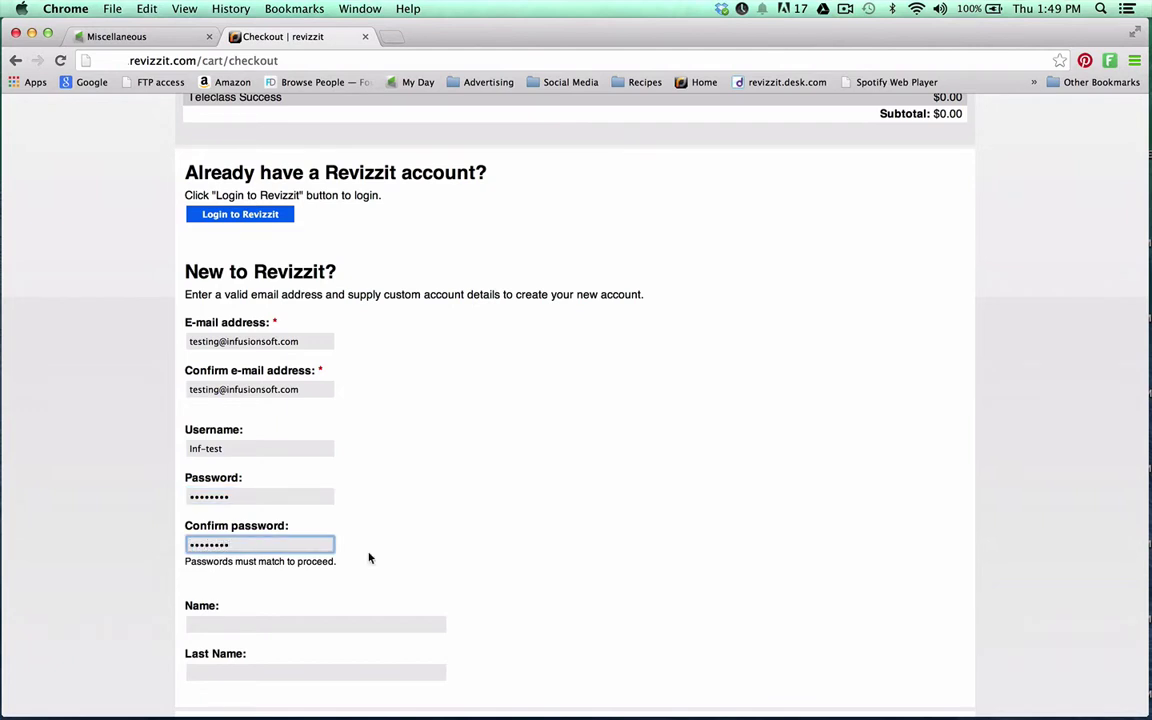
# Fill in the buyer's first and last name and confirm the order
pyautogui.scroll(-2, 368, 552)
pyautogui.click(290, 553)
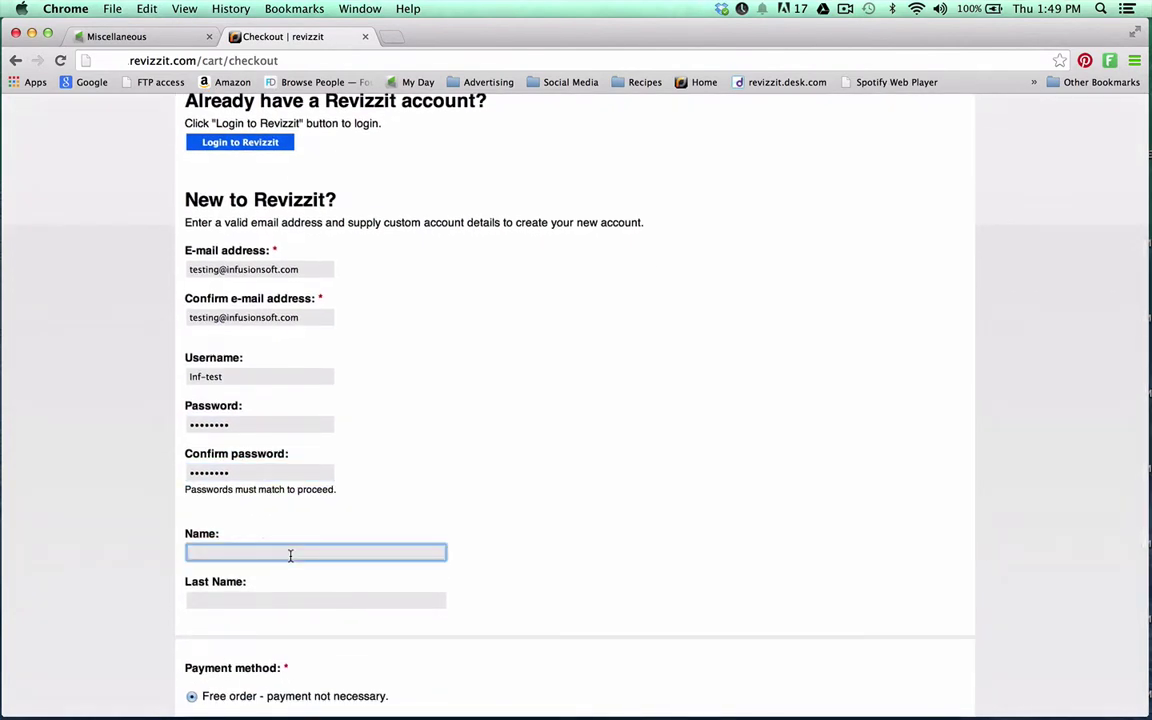
pyautogui.press('Down')
pyautogui.click(248, 602)
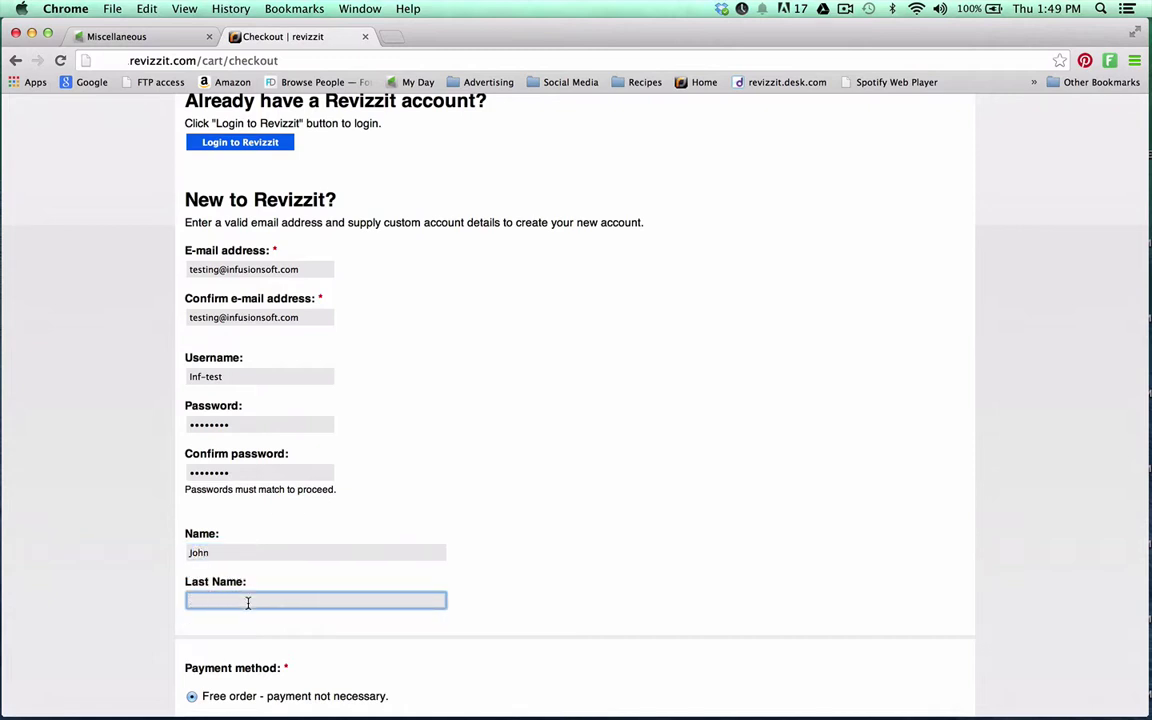
pyautogui.scroll(-5, 422, 543)
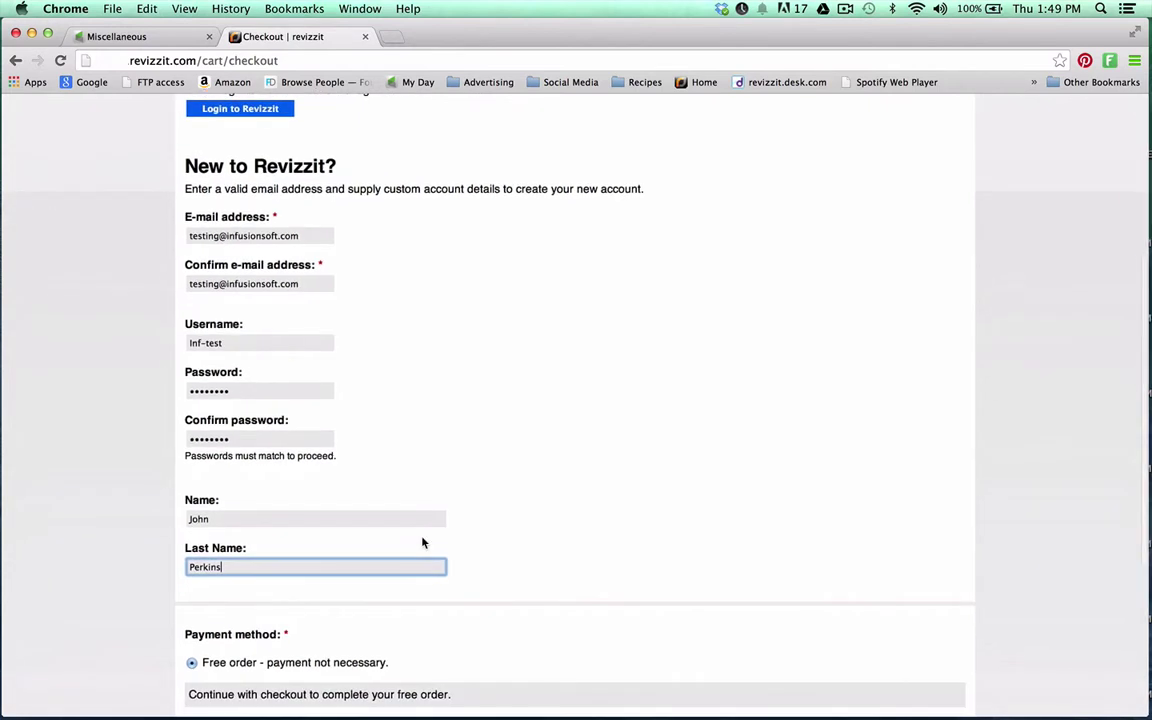
pyautogui.scroll(-2, 422, 543)
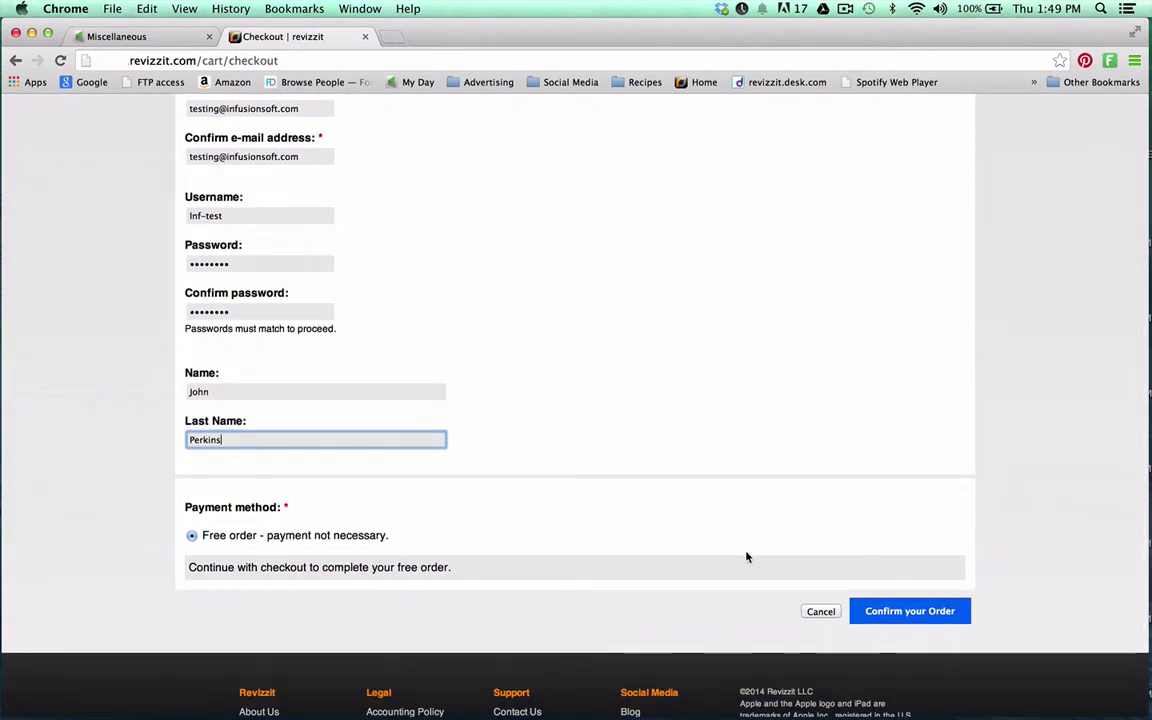
pyautogui.click(916, 617)
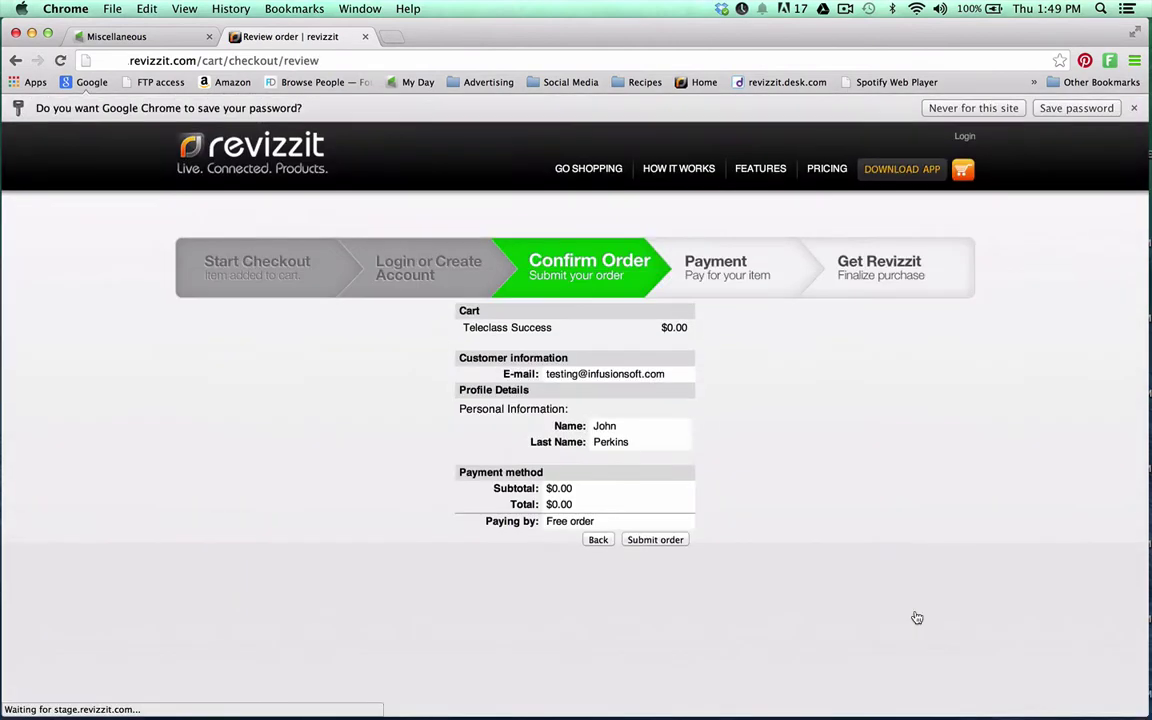
# Submit the free Teleclass Success order and return to Infusionsoft's Miscellaneous settings
pyautogui.click(647, 542)
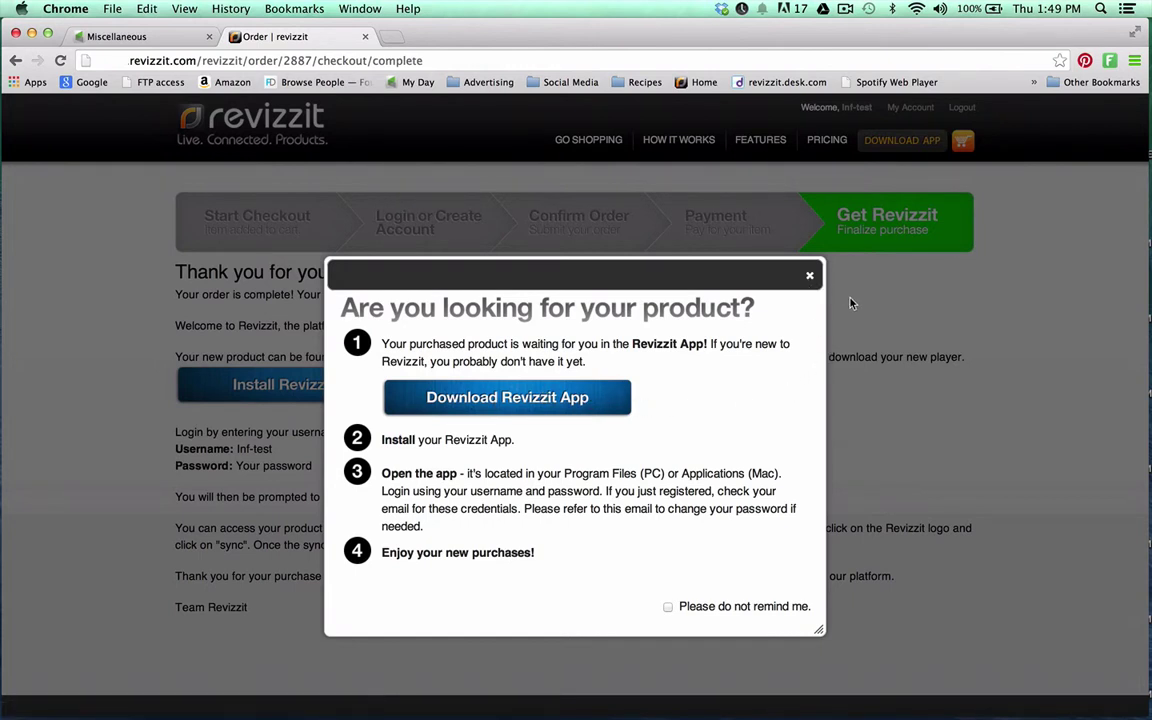
pyautogui.click(145, 40)
pyautogui.scroll(10, 252, 191)
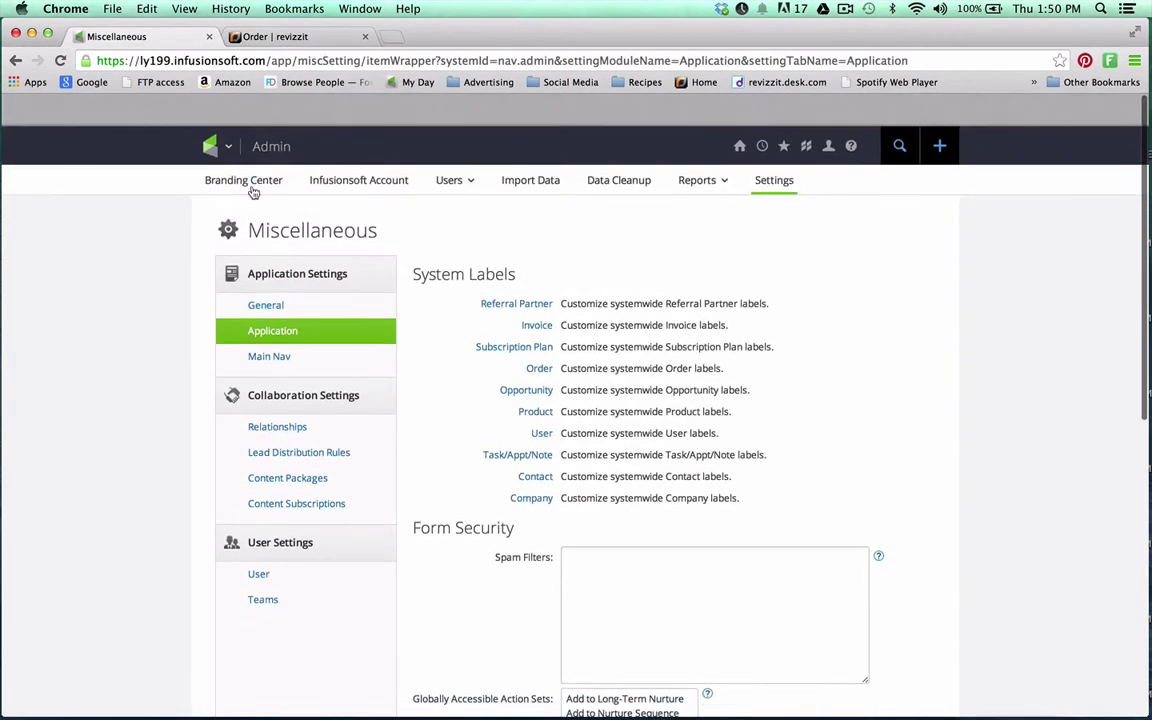
# From the Dashboard's Total Contacts, view the newest contact's tags, including pid-98.completed
pyautogui.click(213, 115)
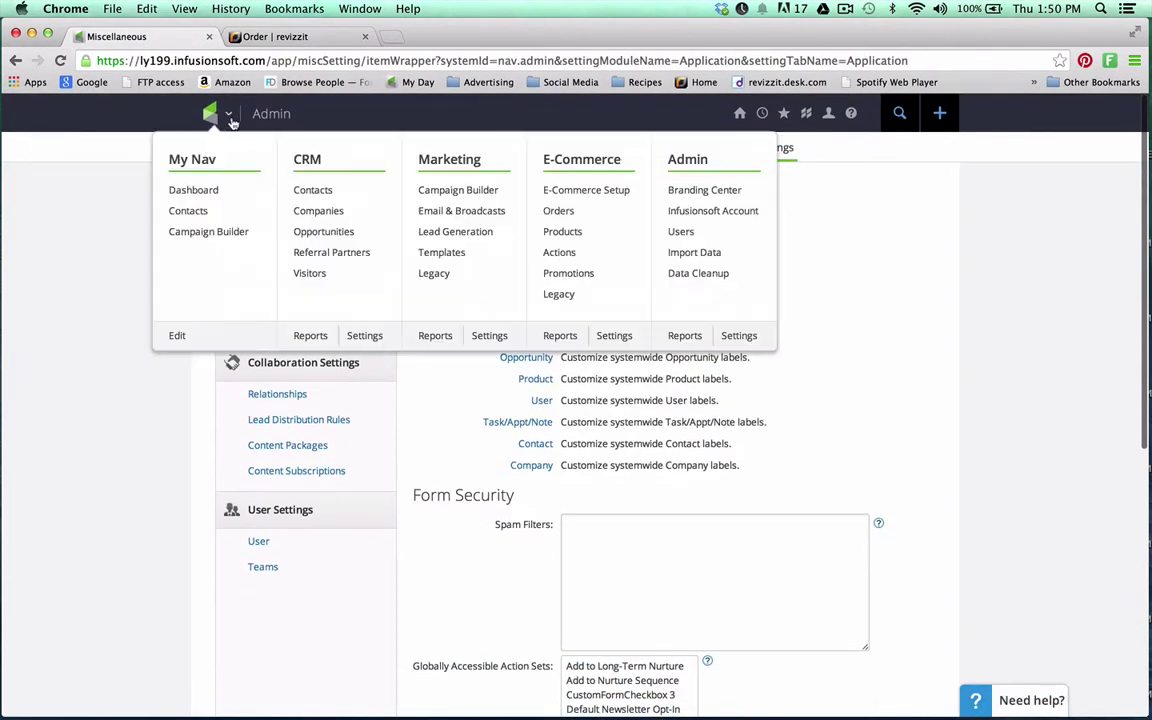
pyautogui.click(194, 190)
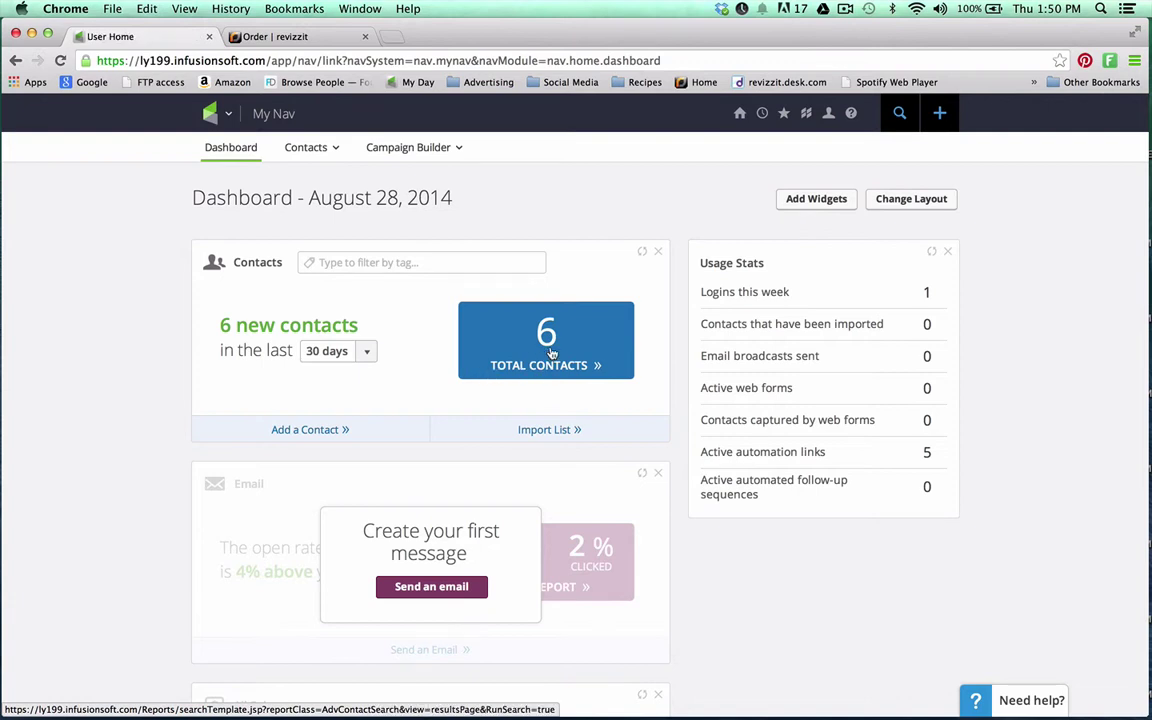
pyautogui.click(550, 354)
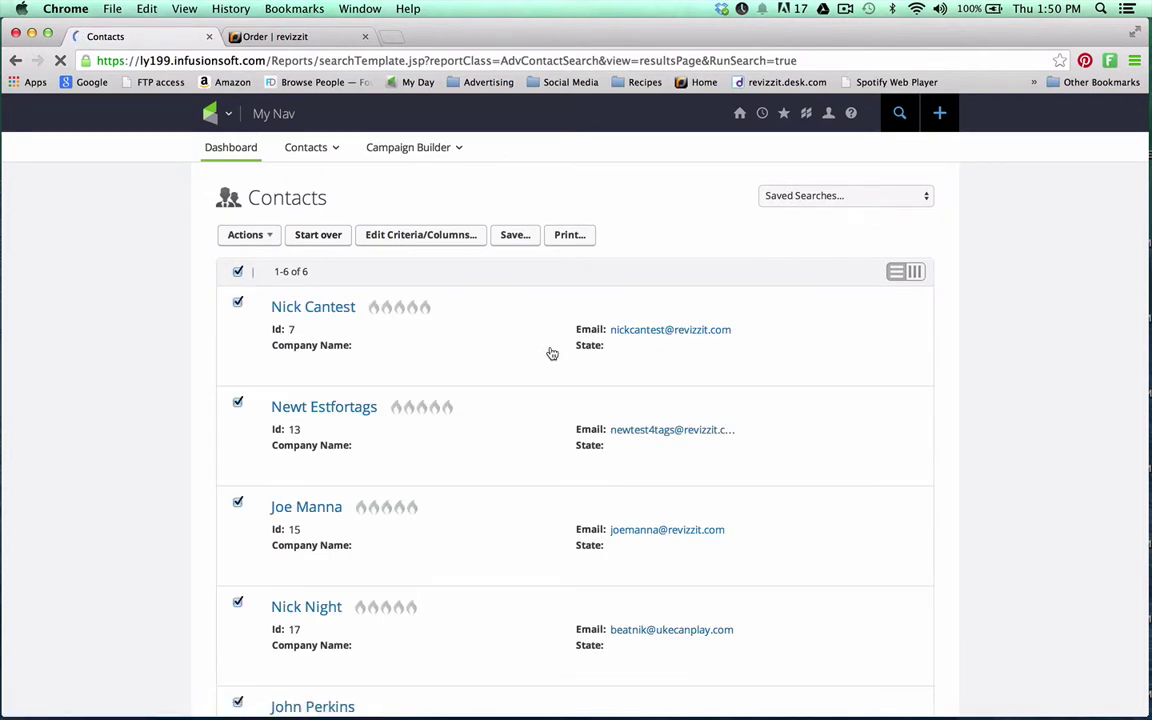
pyautogui.scroll(-5, 550, 353)
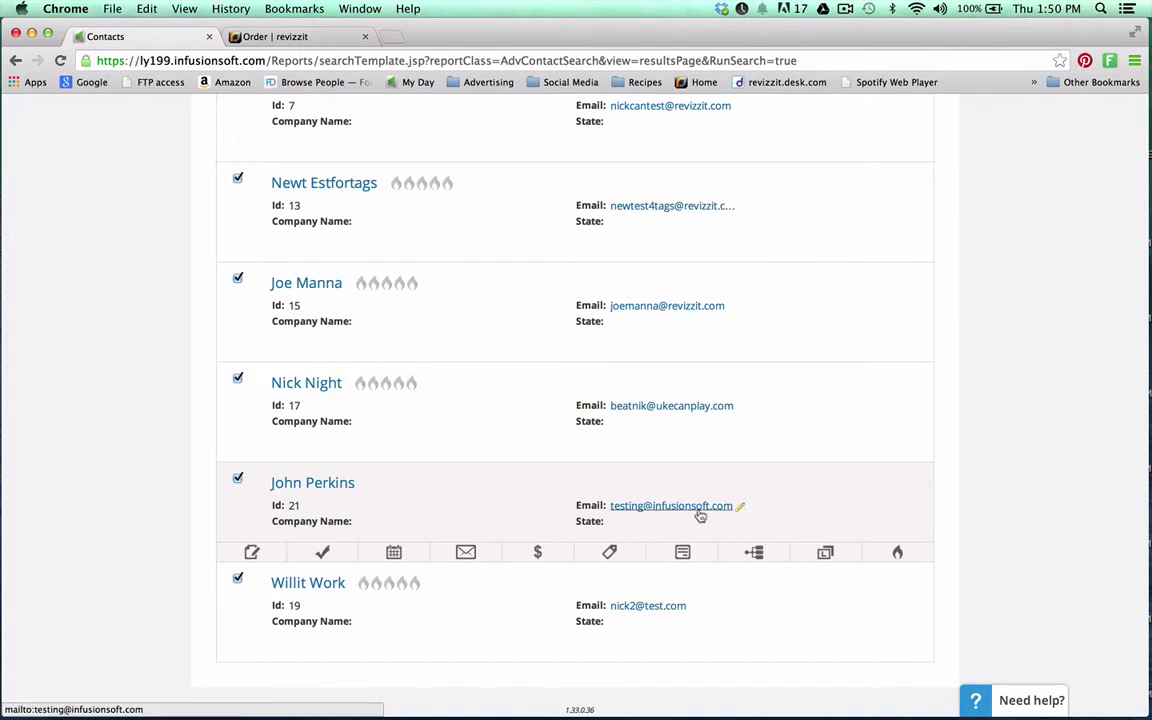
pyautogui.click(610, 553)
pyautogui.scroll(-5, 832, 477)
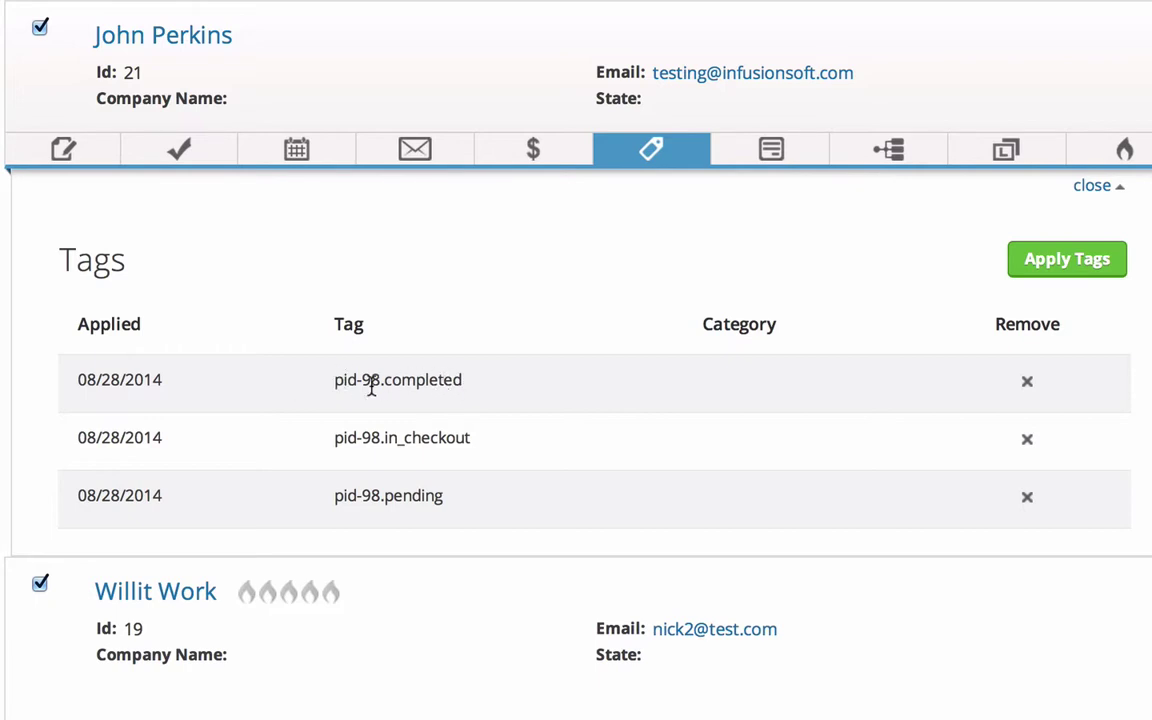
pyautogui.moveTo(332, 386); pyautogui.dragTo(473, 384)
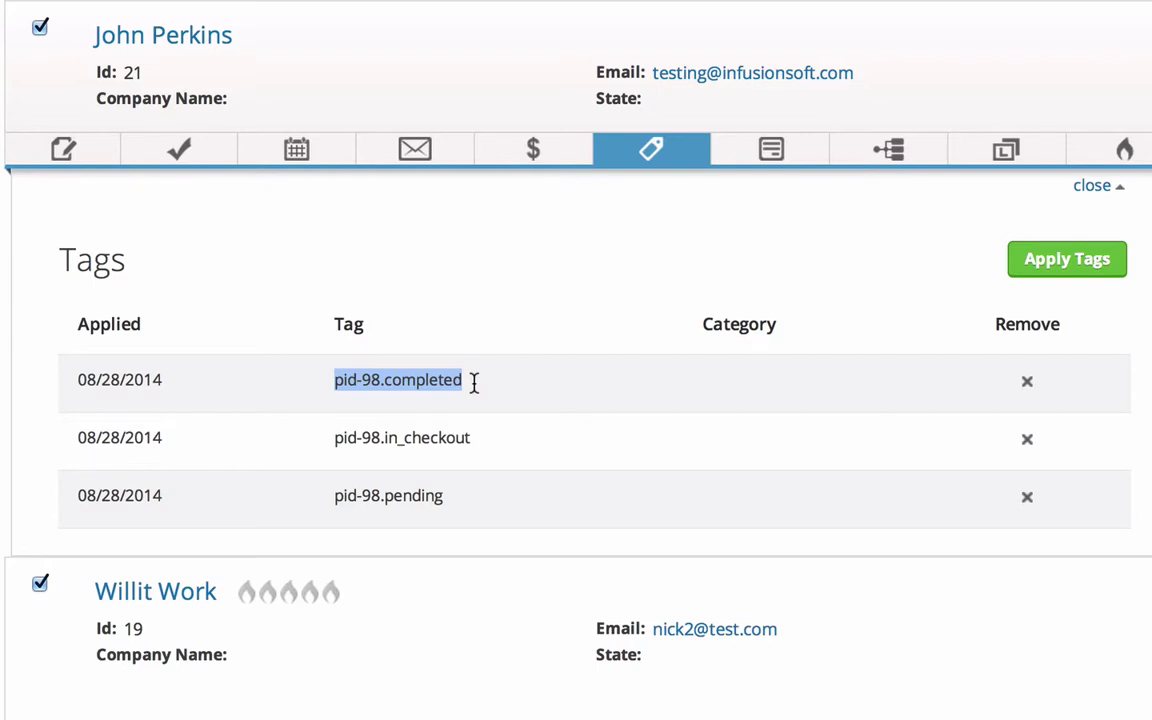
pyautogui.click(365, 404)
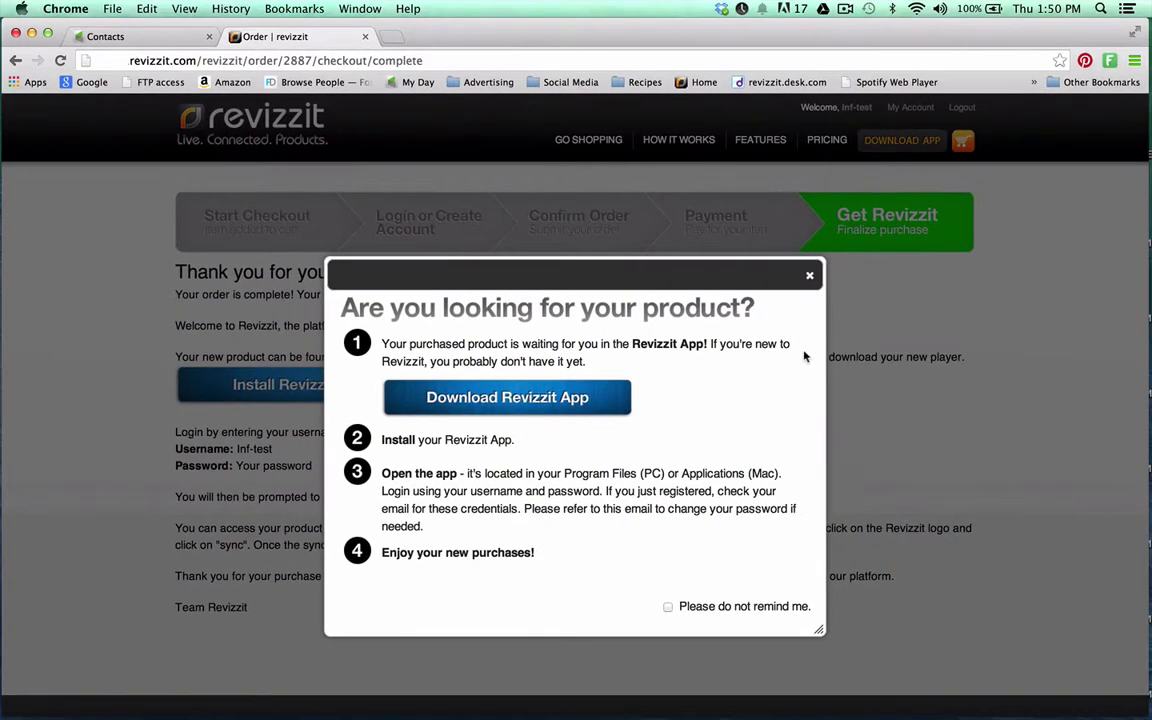
# Dismiss the download pop-up permanently and open Teleclass Success from the Freebies store
pyautogui.click(811, 275)
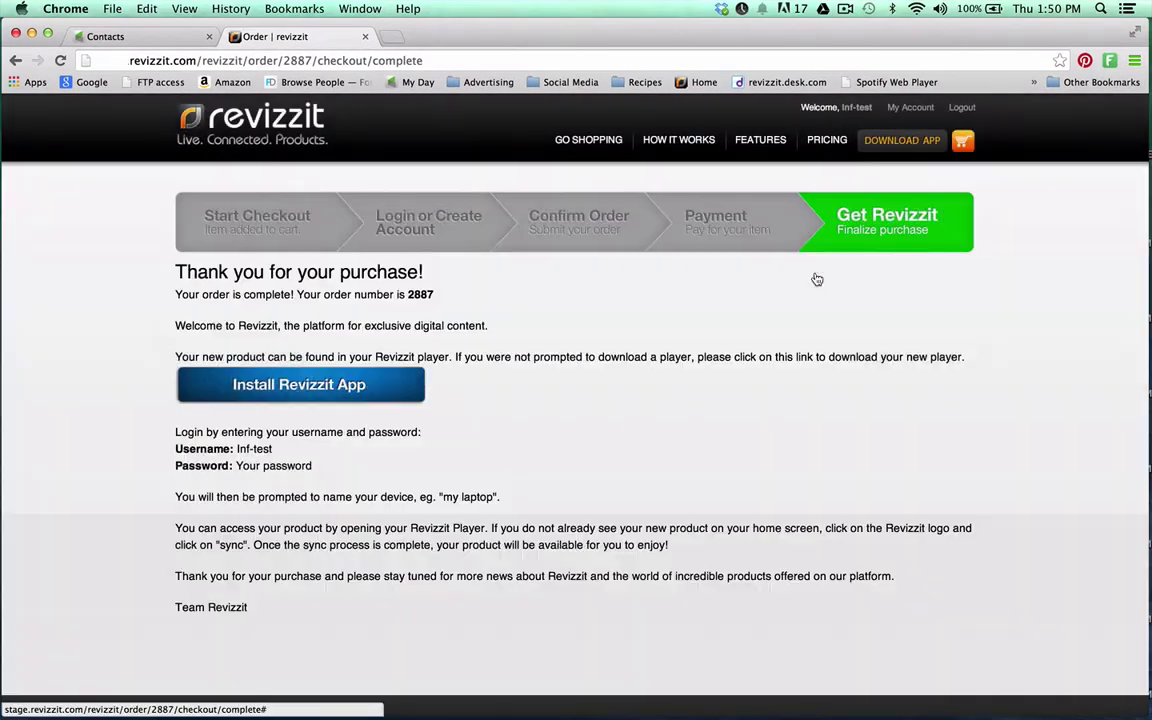
pyautogui.click(607, 142)
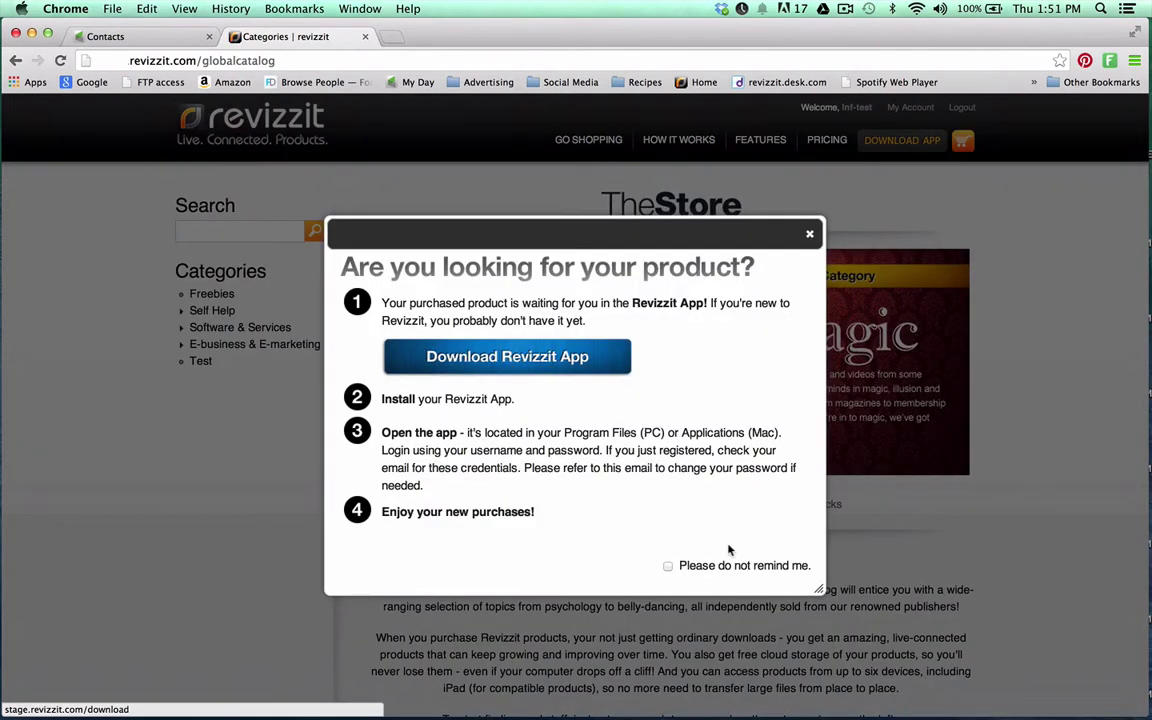
pyautogui.click(657, 565)
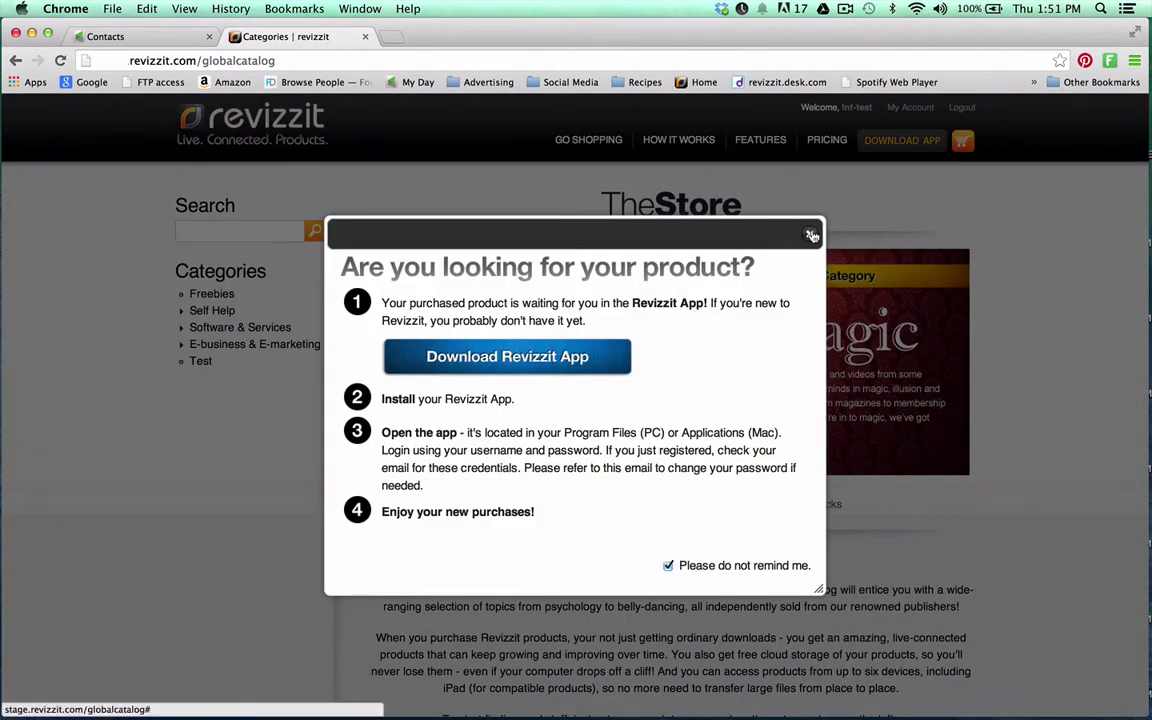
pyautogui.click(810, 233)
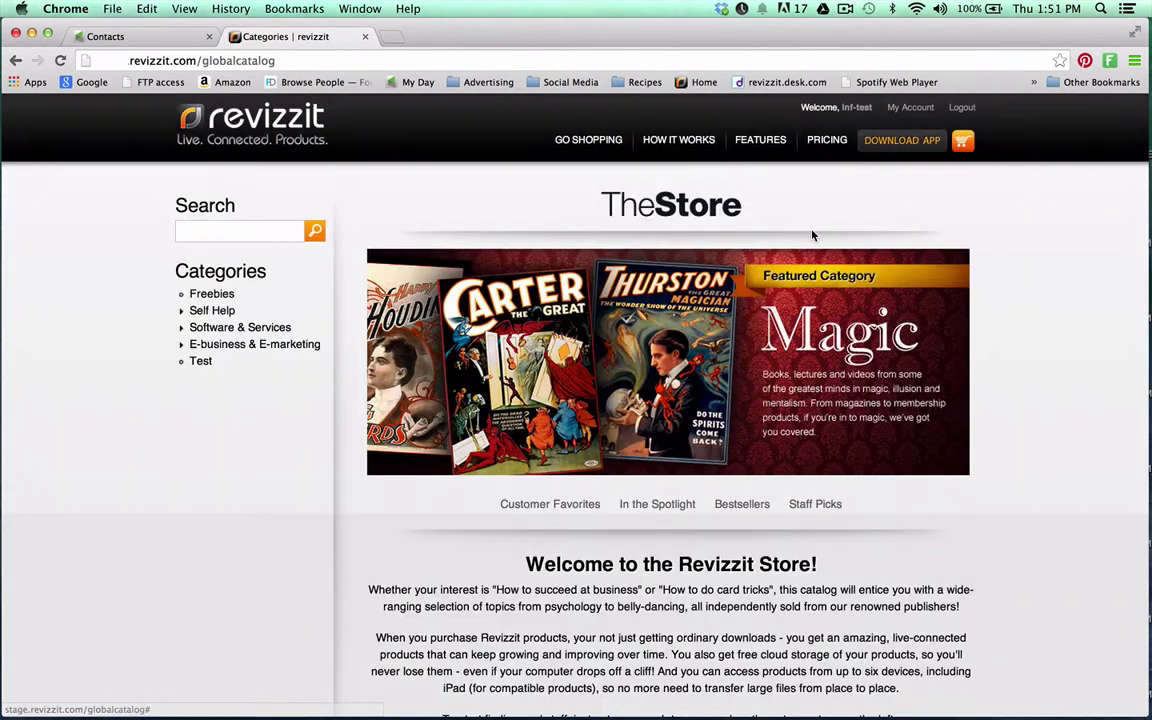
pyautogui.click(210, 294)
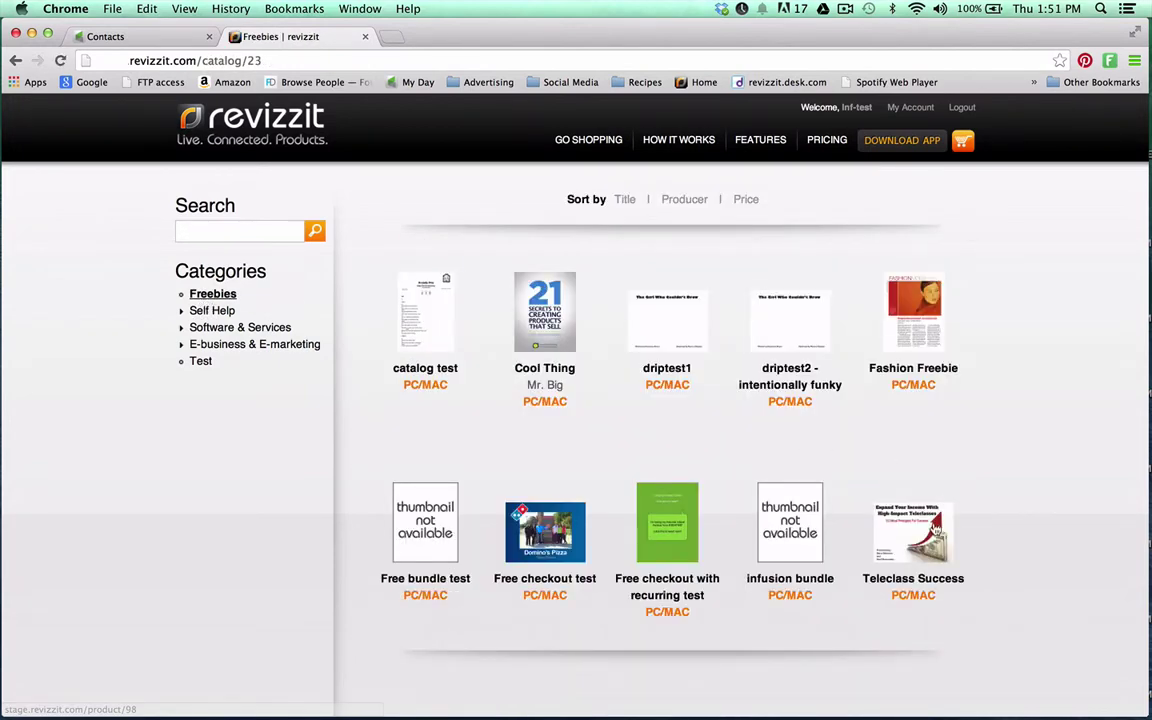
pyautogui.click(933, 537)
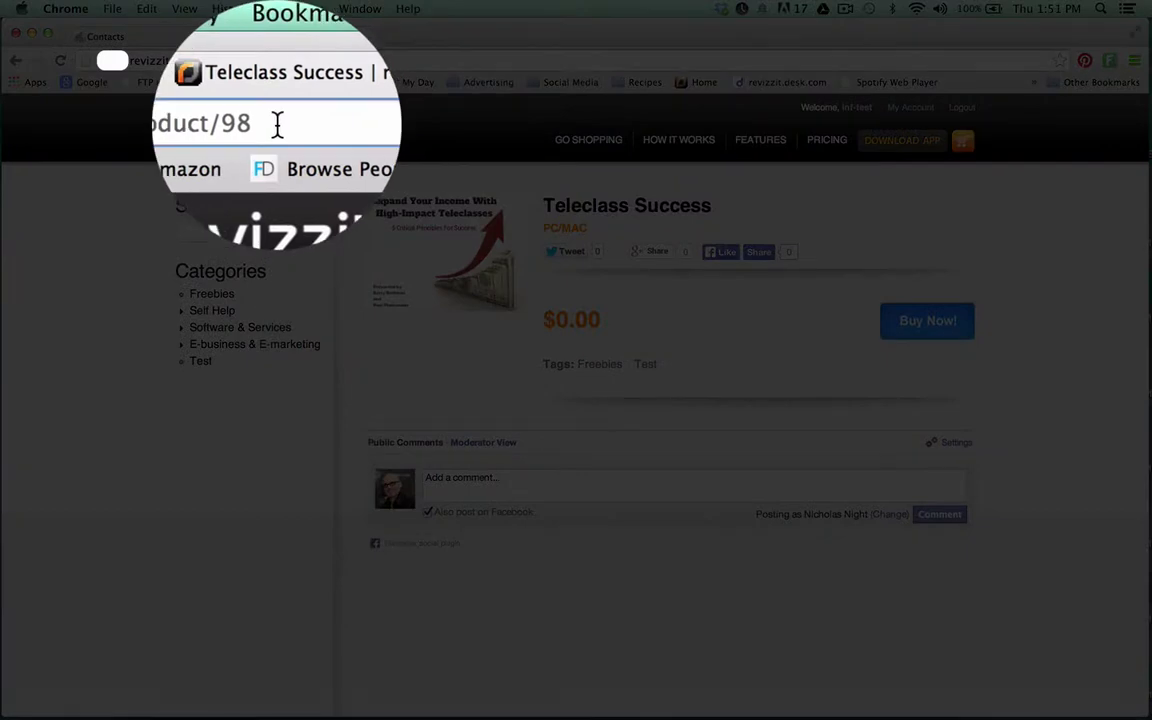
# Confirm product ID 98 in the page address, then return to the Infusionsoft contacts
pyautogui.moveTo(251, 61); pyautogui.dragTo(300, 62)
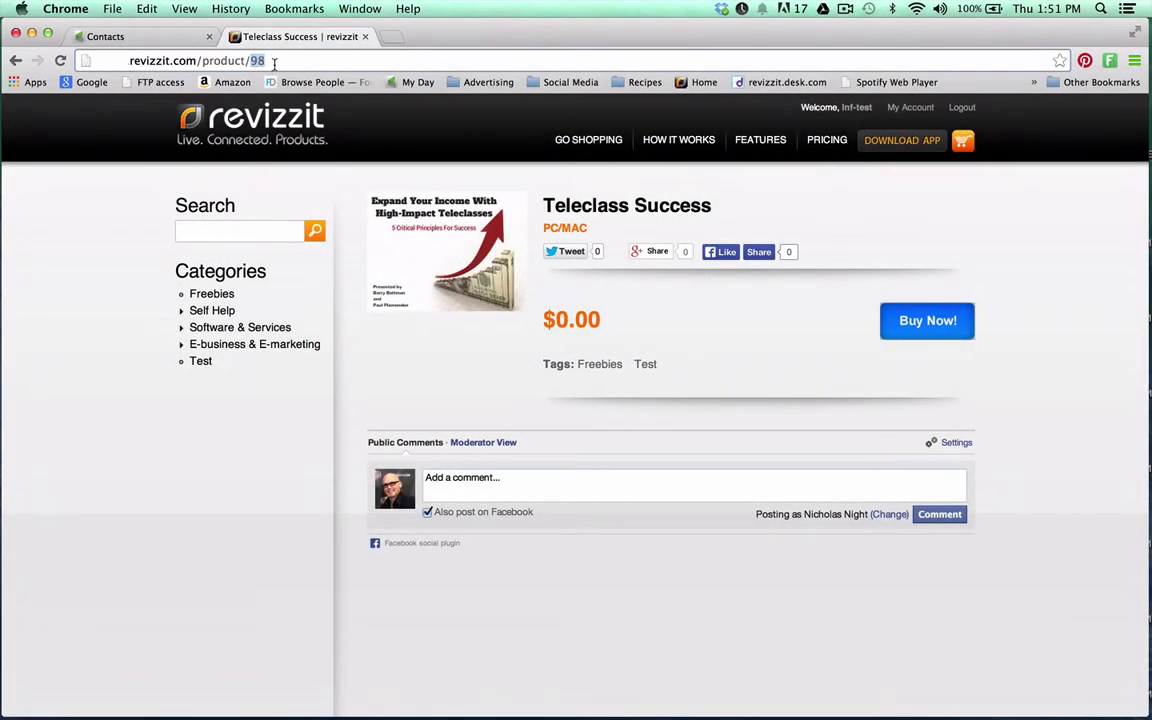
pyautogui.click(268, 60)
pyautogui.click(147, 38)
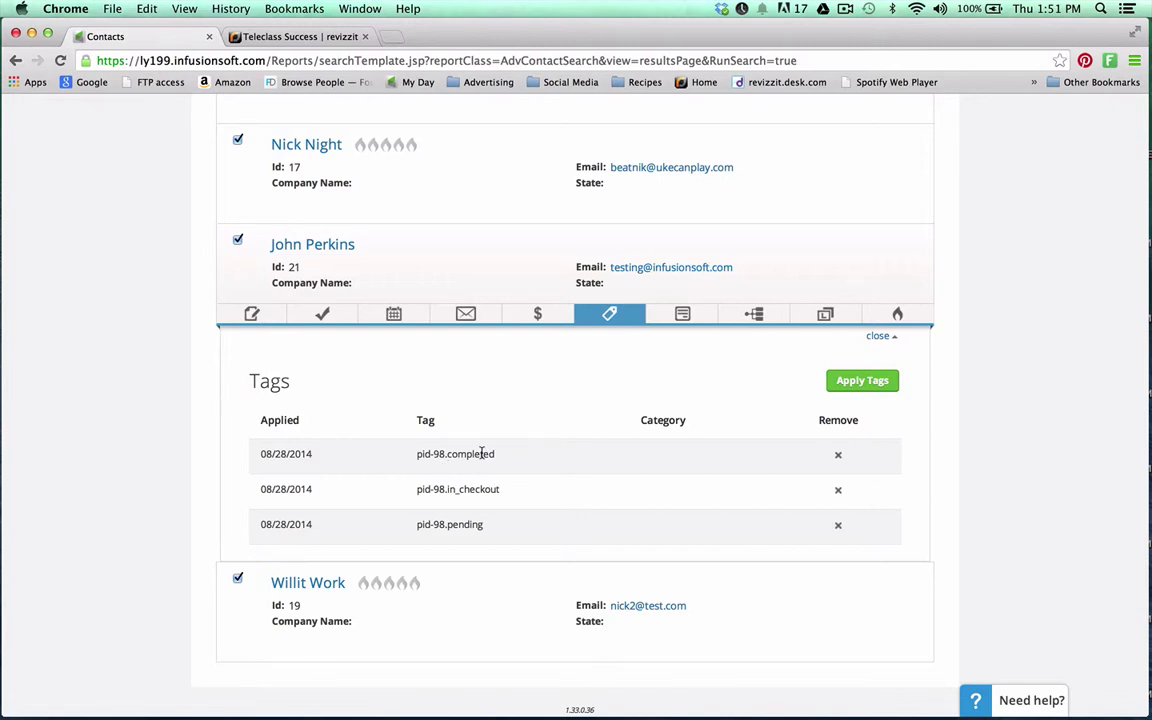
# Check in CRM > Settings > Tags that pid-98.completed is applied to 3 people
pyautogui.moveTo(496, 454); pyautogui.dragTo(416, 455)
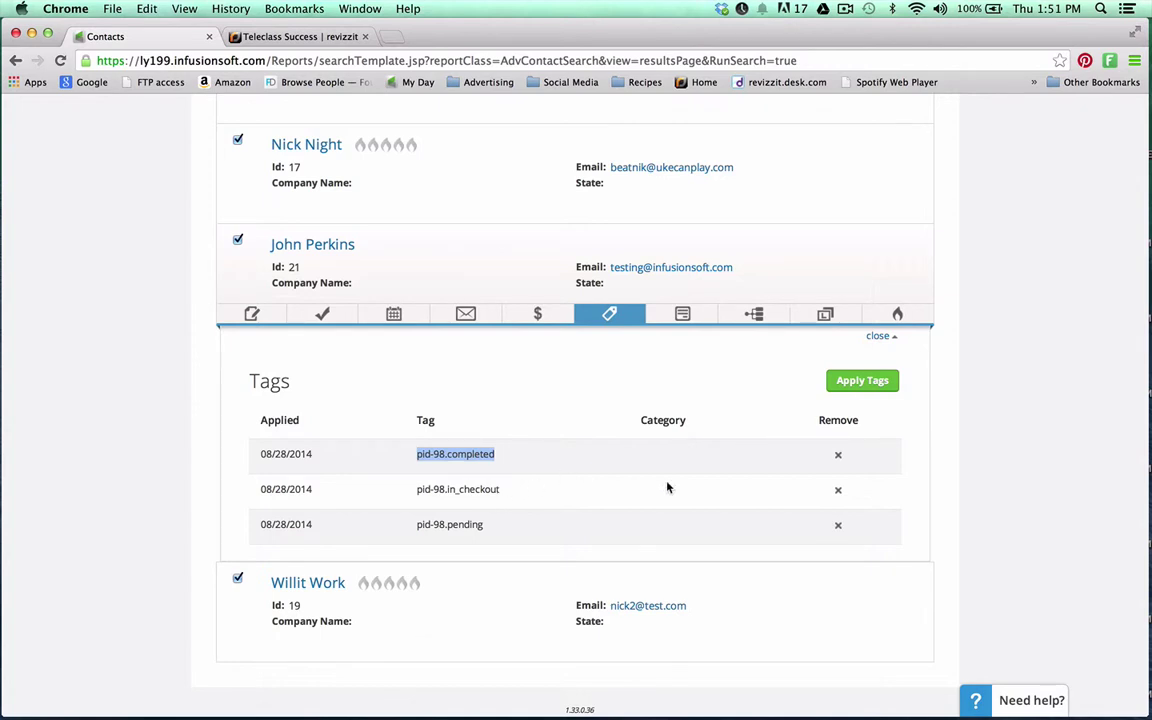
pyautogui.scroll(5, 1011, 273)
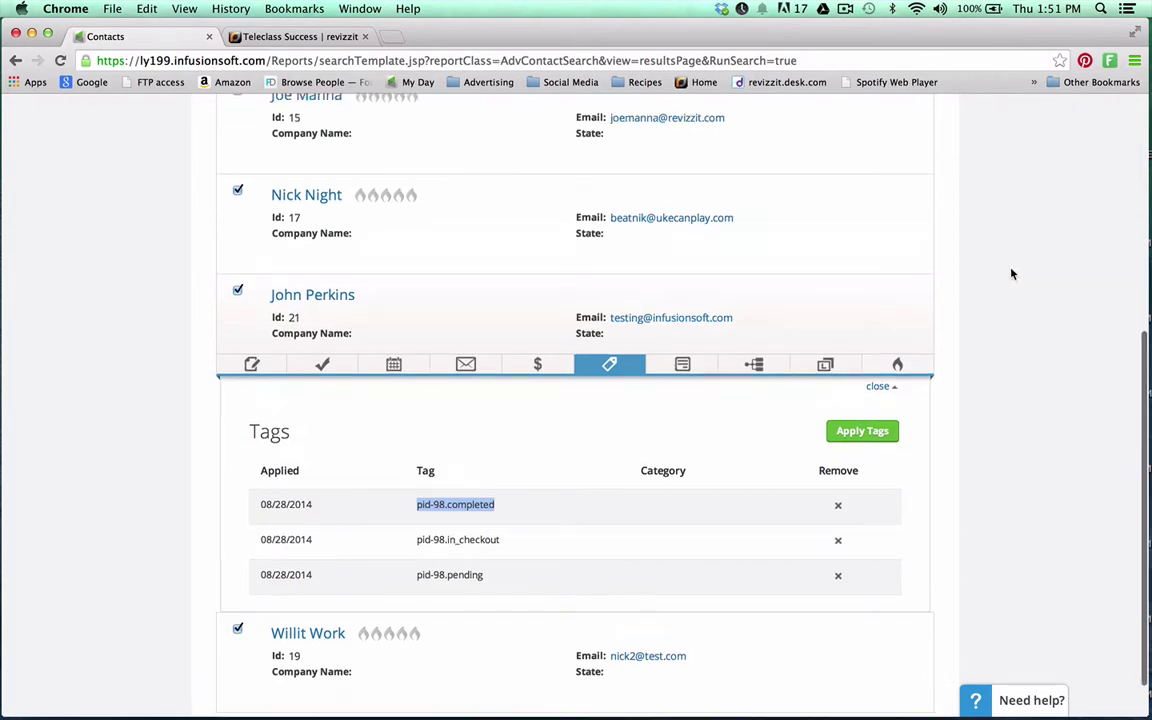
pyautogui.click(212, 114)
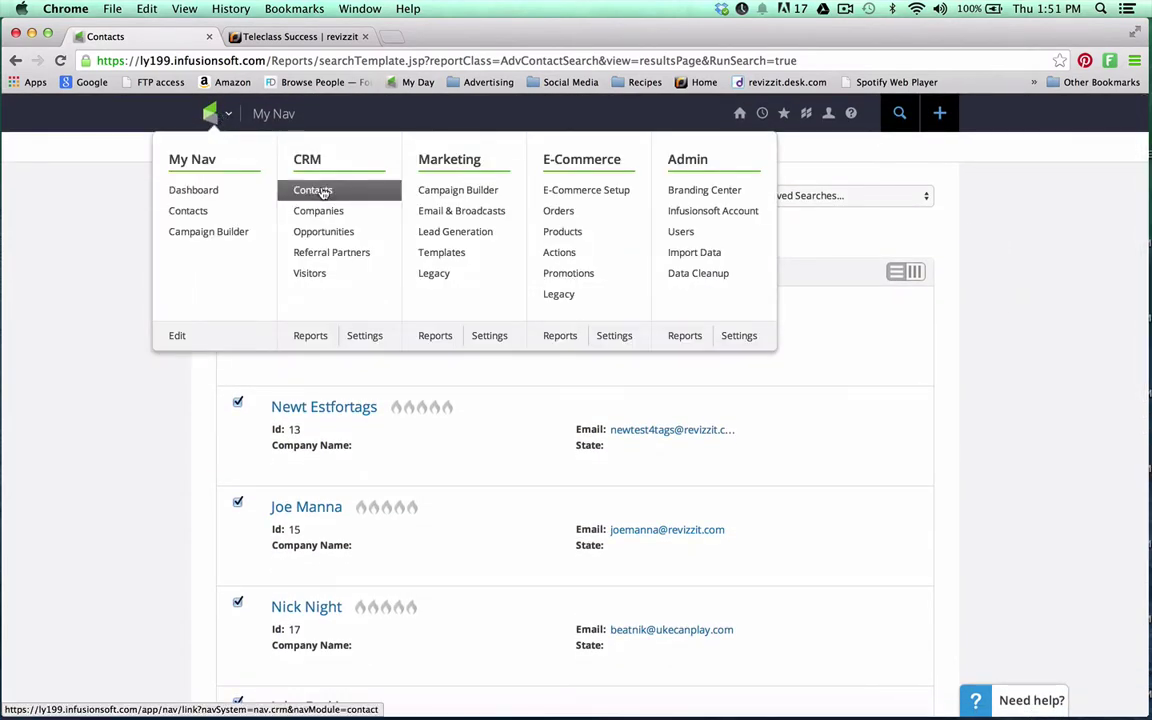
pyautogui.click(362, 337)
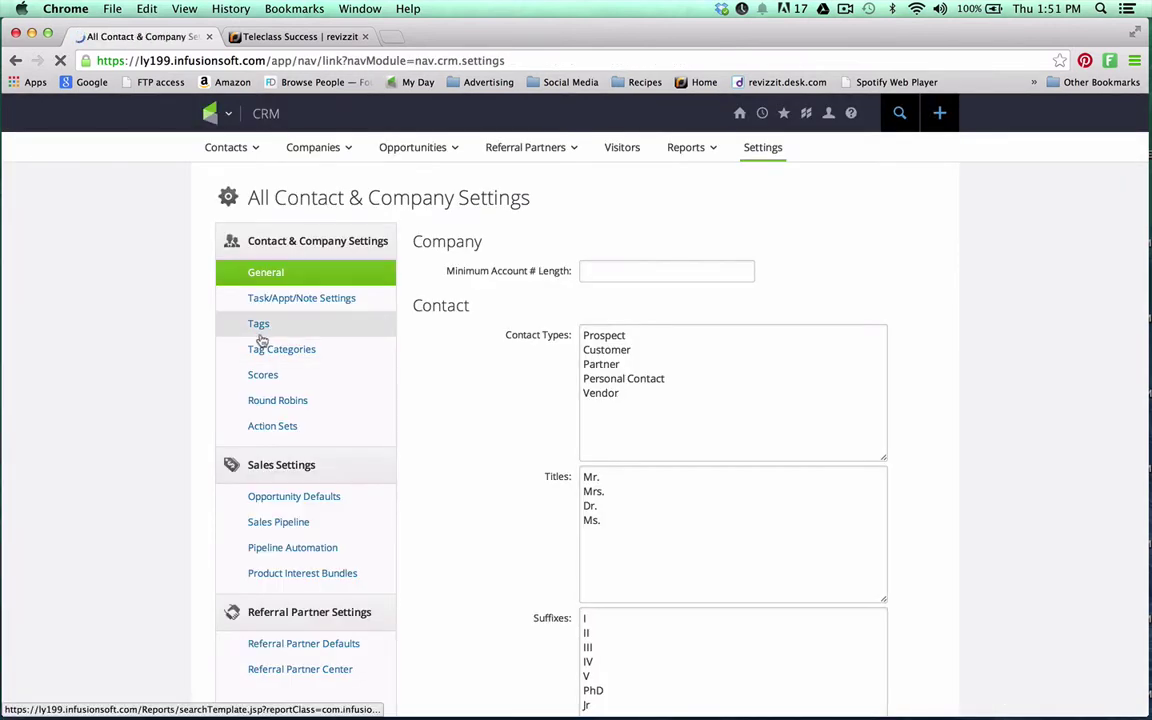
pyautogui.click(259, 327)
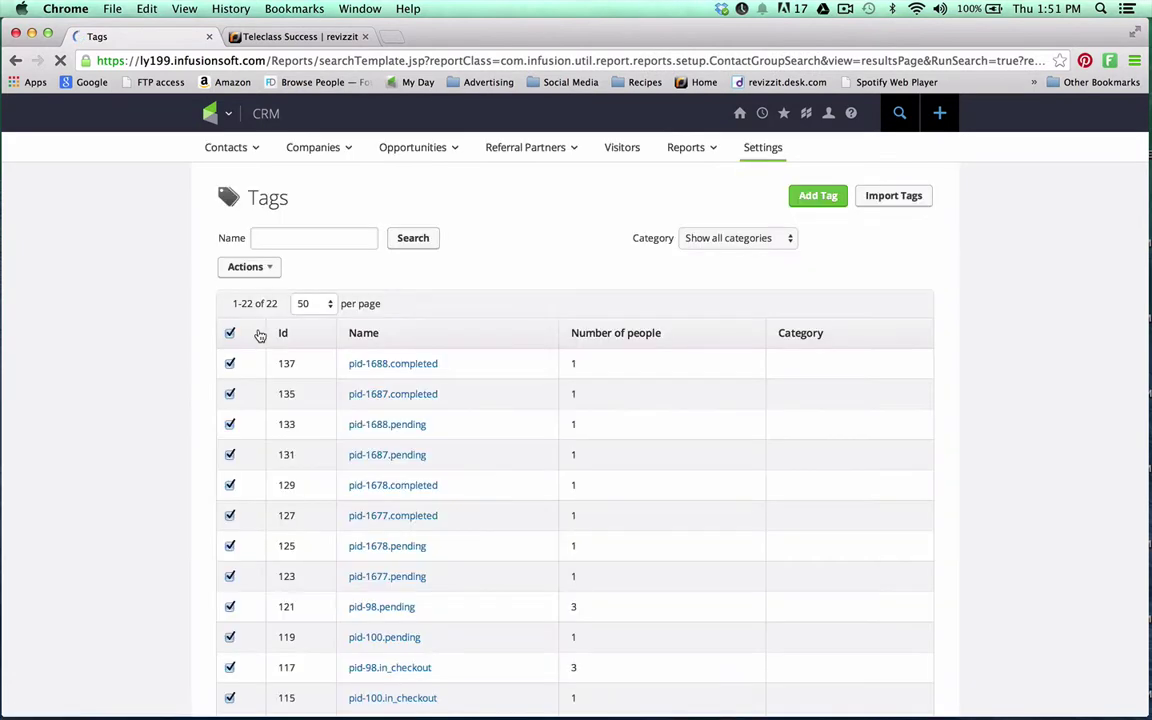
pyautogui.scroll(-5, 493, 420)
pyautogui.scroll(3, 493, 420)
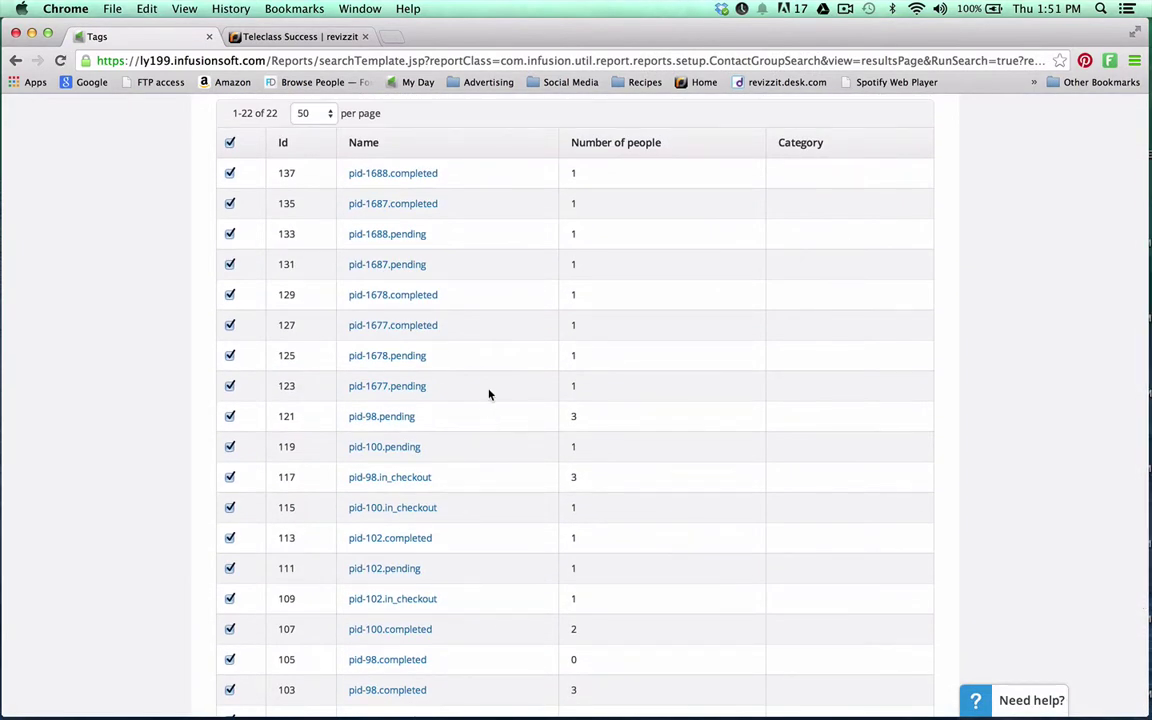
pyautogui.scroll(-3, 489, 393)
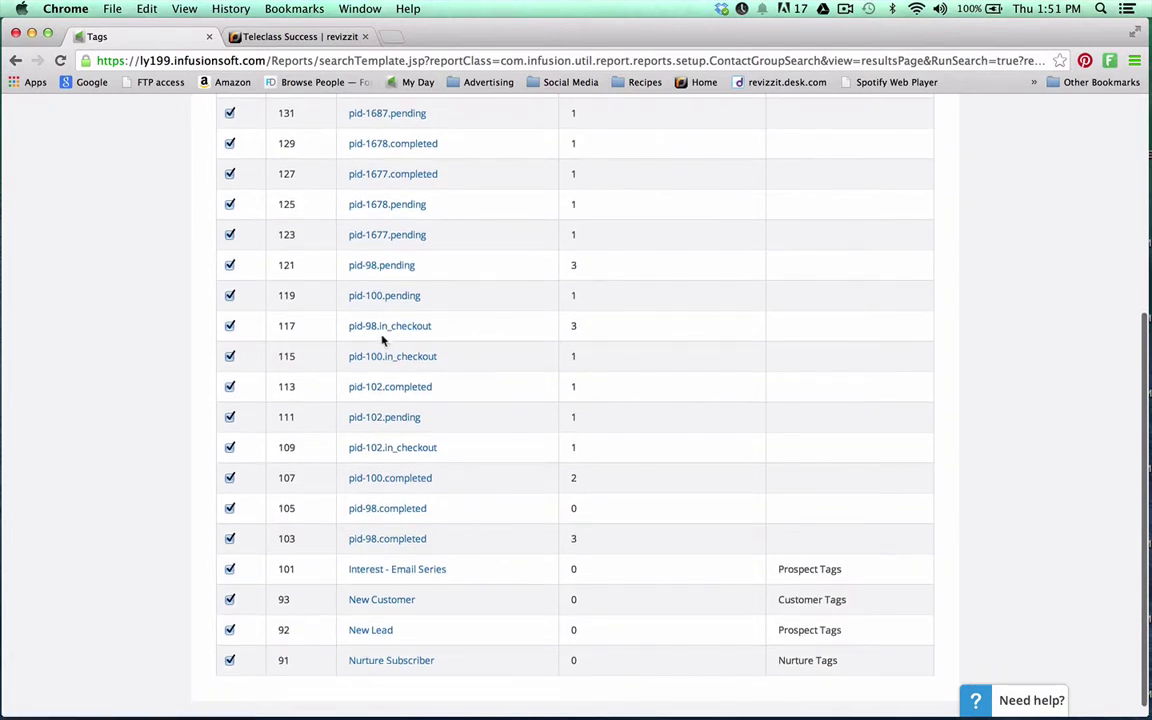
pyautogui.scroll(1, 416, 337)
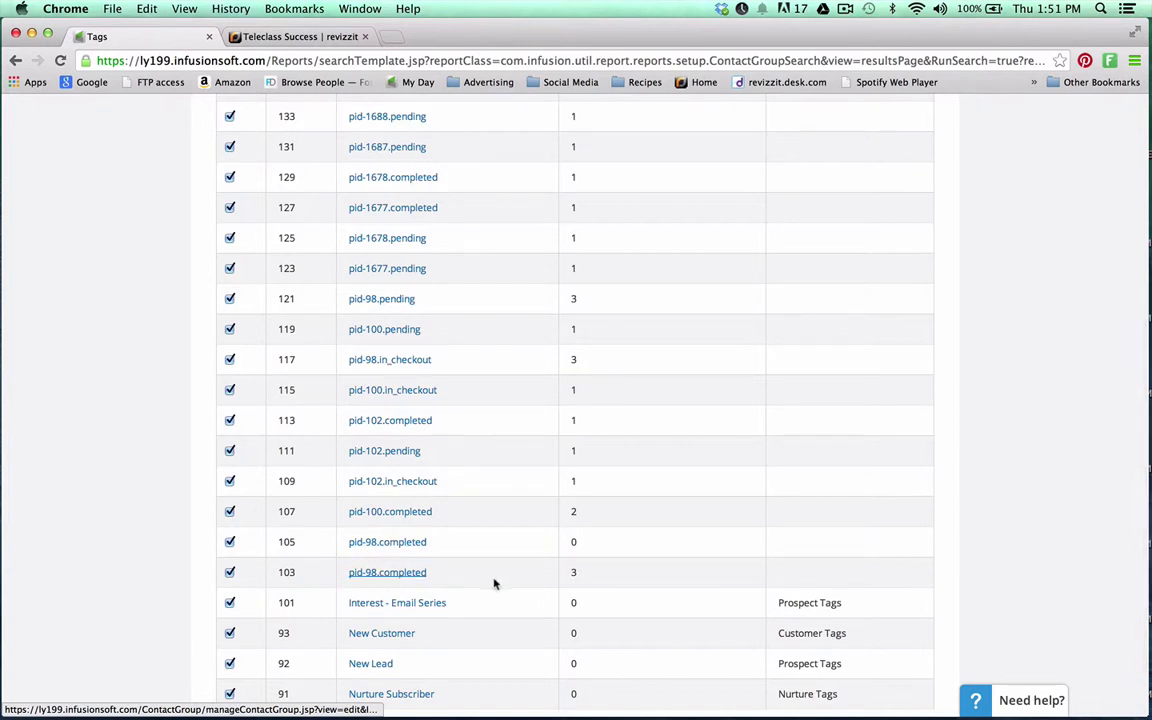
pyautogui.doubleClick(578, 577)
# Go to Marketing > Campaign Builder to view the campaigns list
pyautogui.scroll(3, 538, 477)
pyautogui.scroll(5, 538, 477)
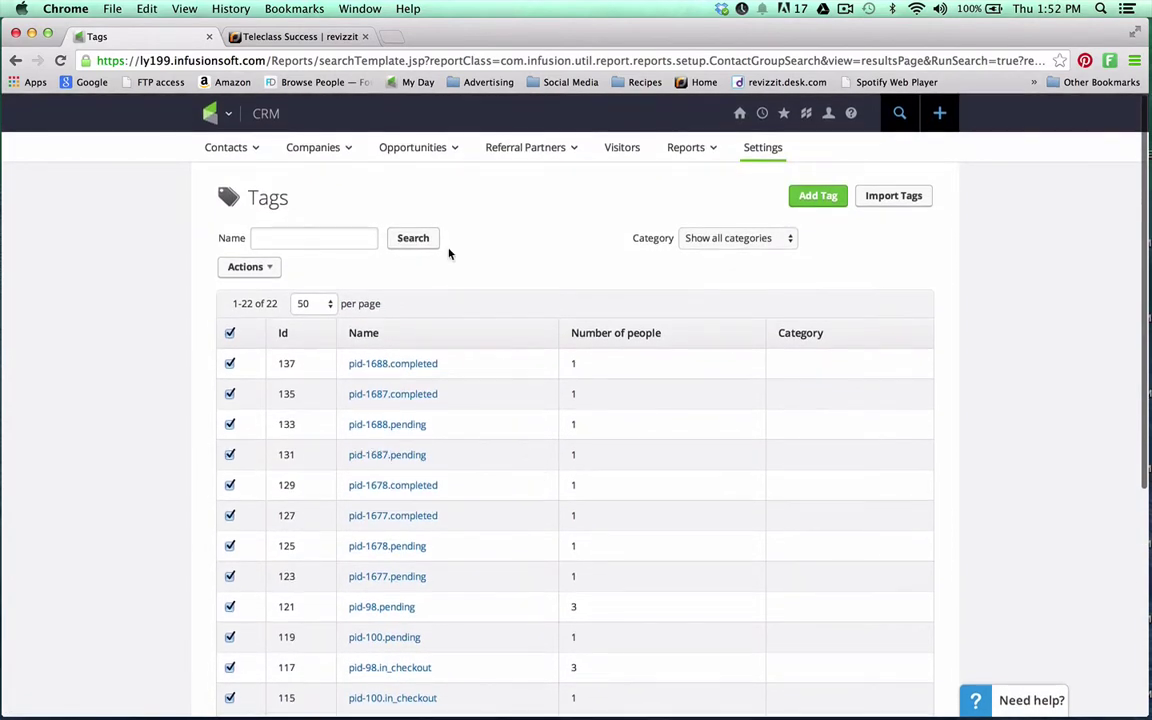
pyautogui.moveTo(226, 116)
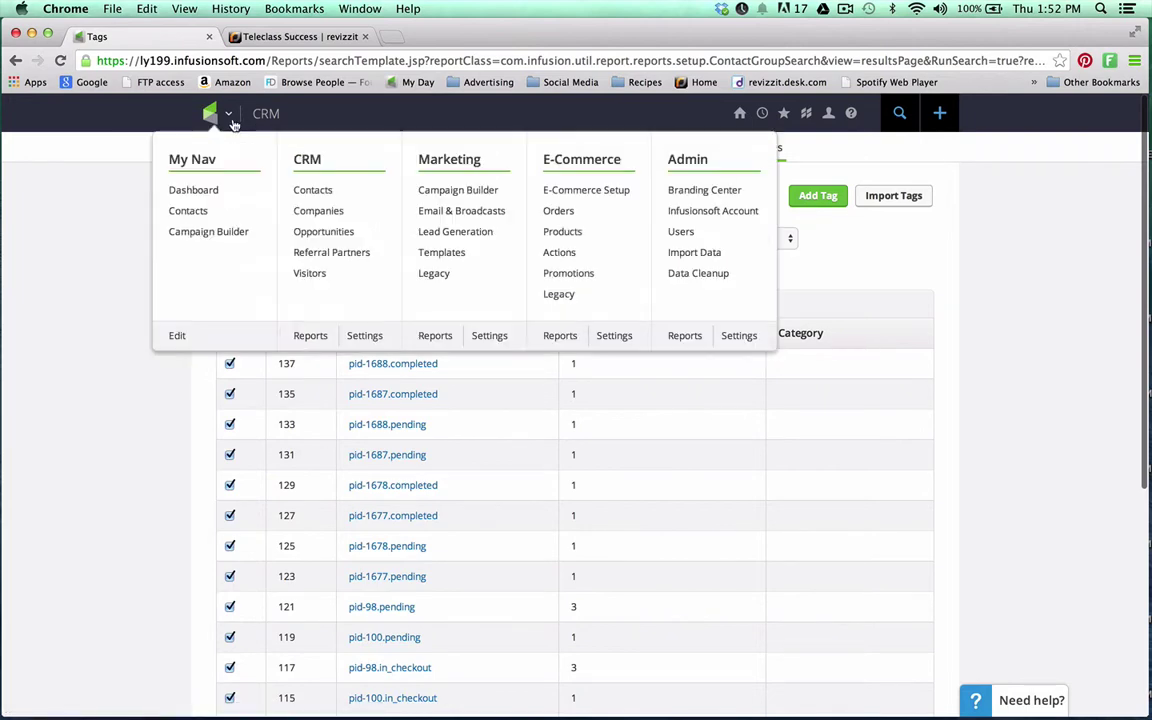
pyautogui.click(456, 199)
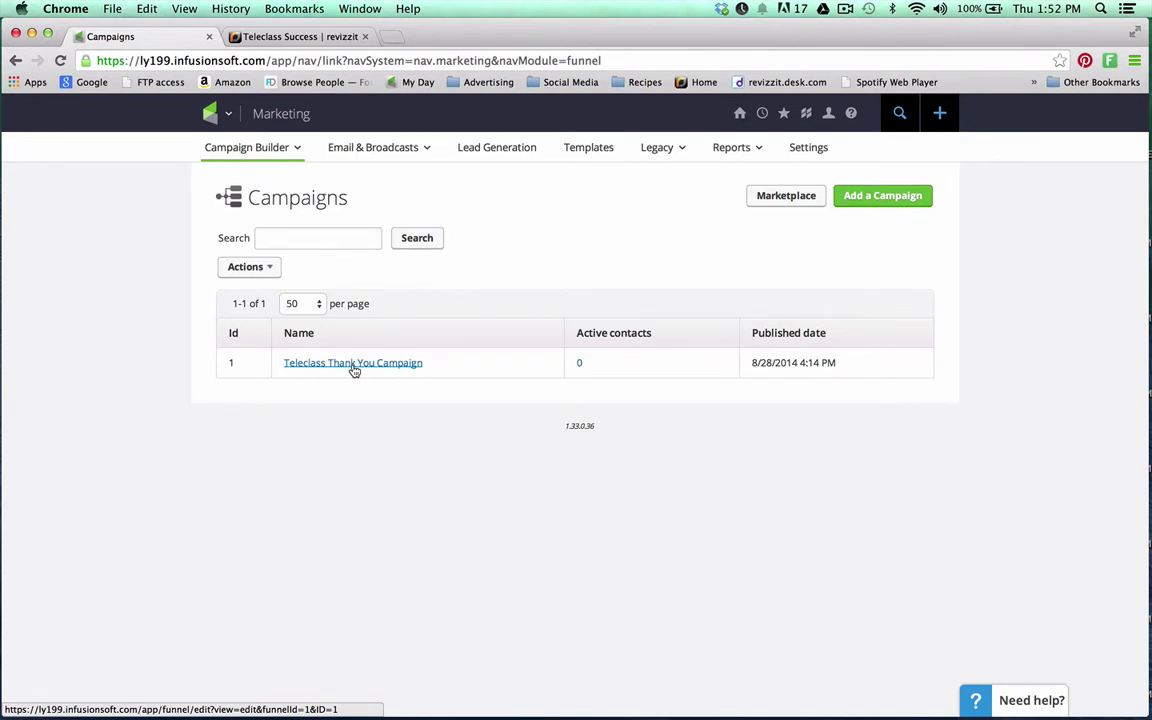
pyautogui.click(353, 364)
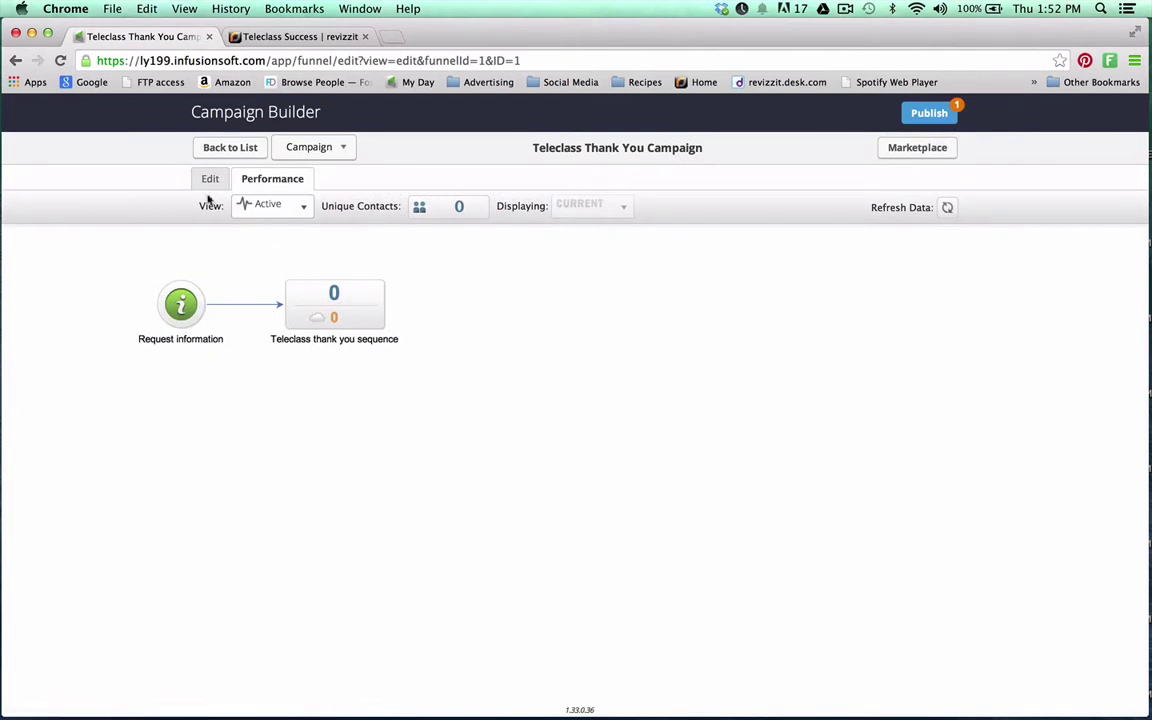
pyautogui.click(205, 178)
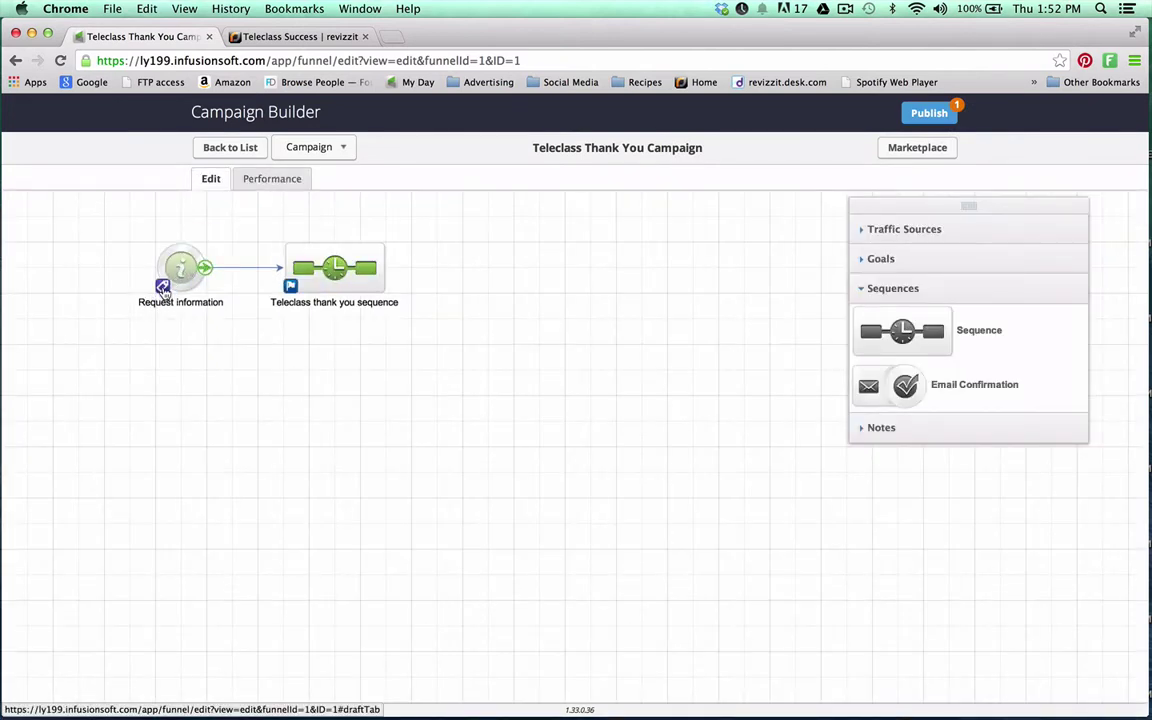
pyautogui.doubleClick(158, 252)
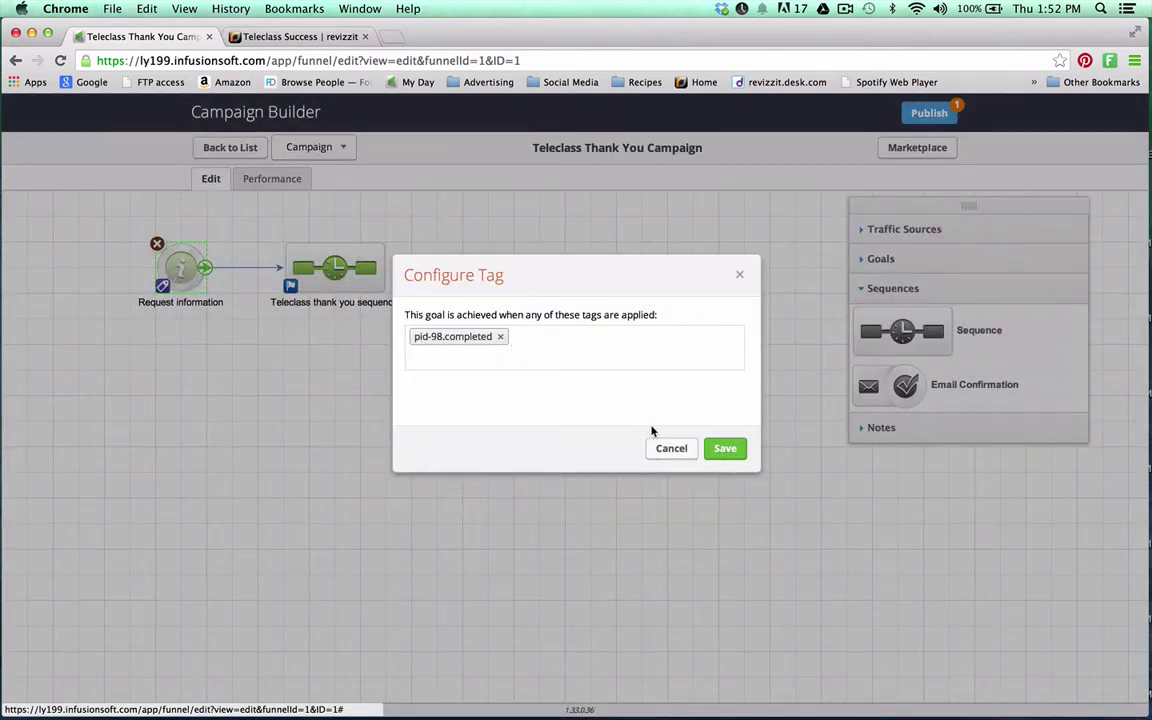
pyautogui.click(686, 457)
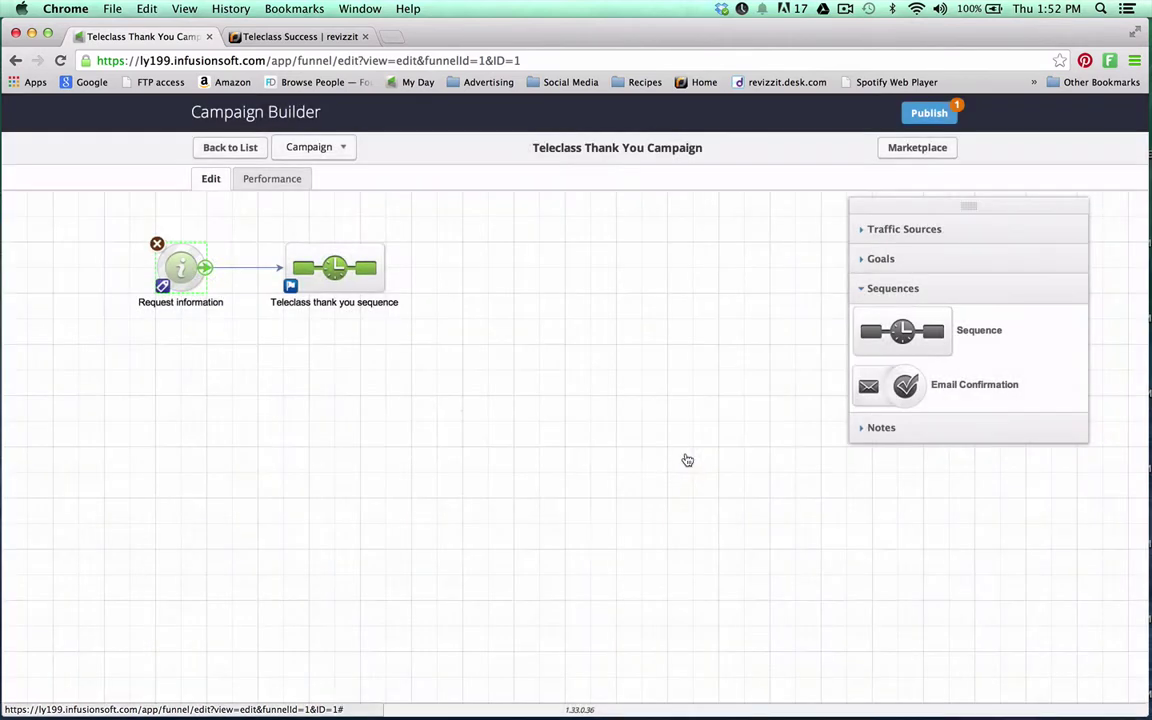
pyautogui.doubleClick(327, 278)
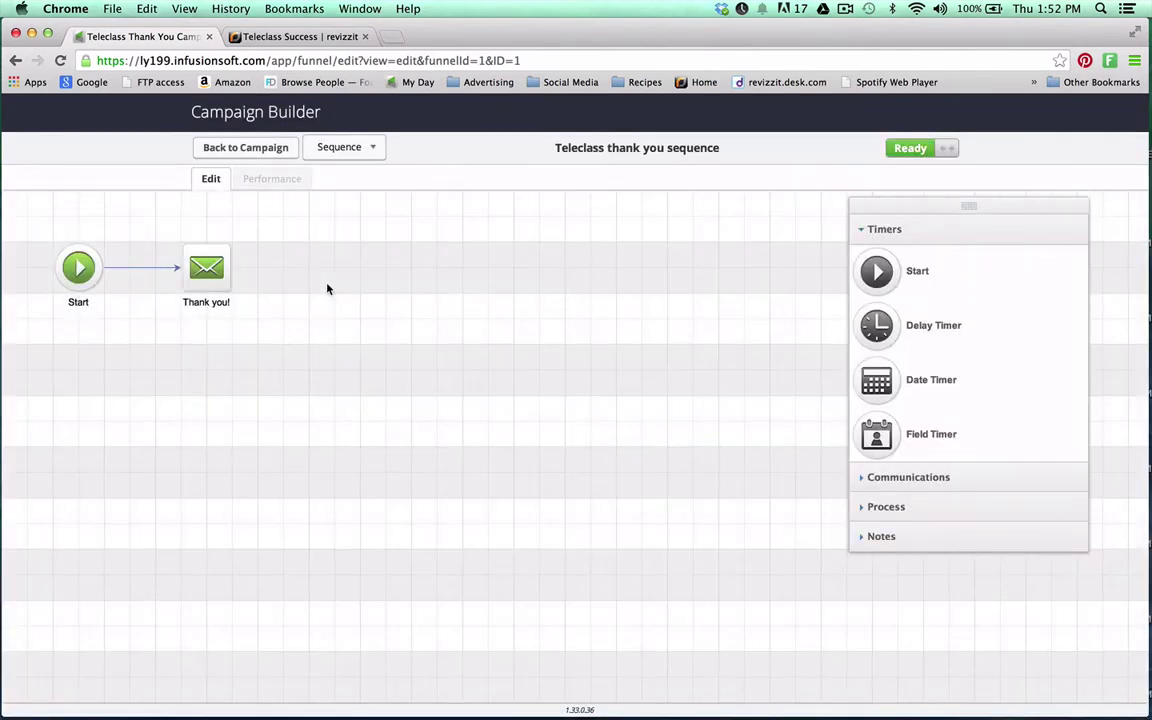
pyautogui.doubleClick(206, 267)
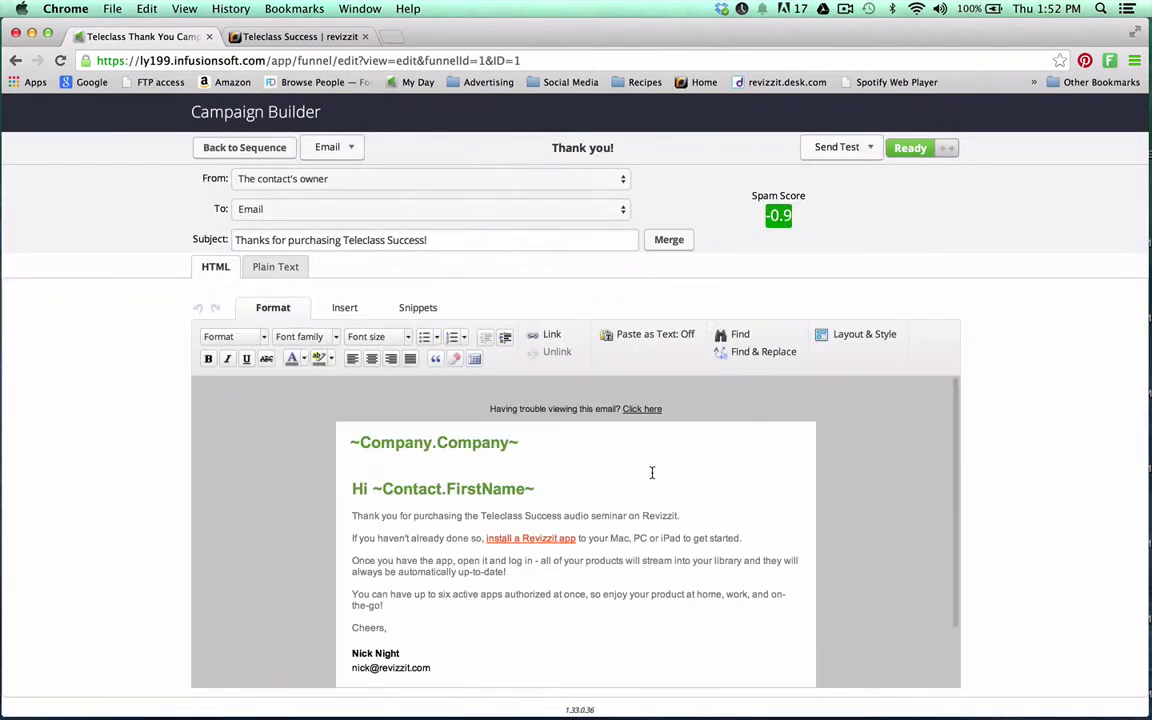
pyautogui.scroll(-2, 650, 470)
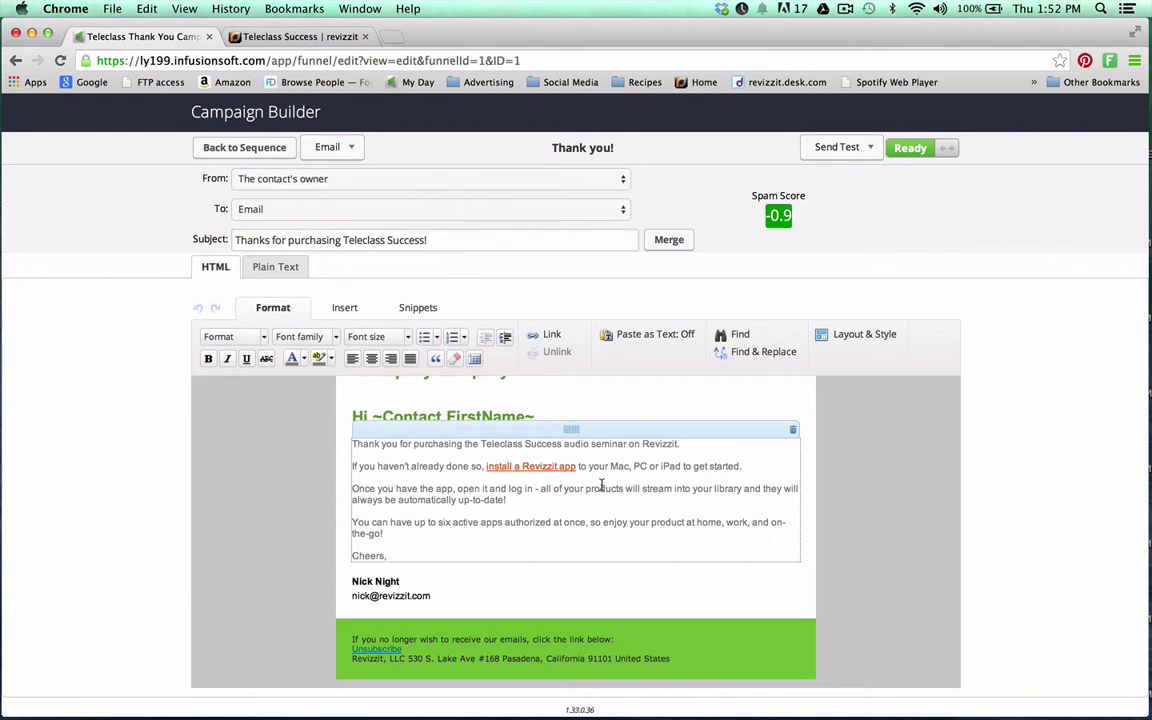
pyautogui.scroll(3, 646, 522)
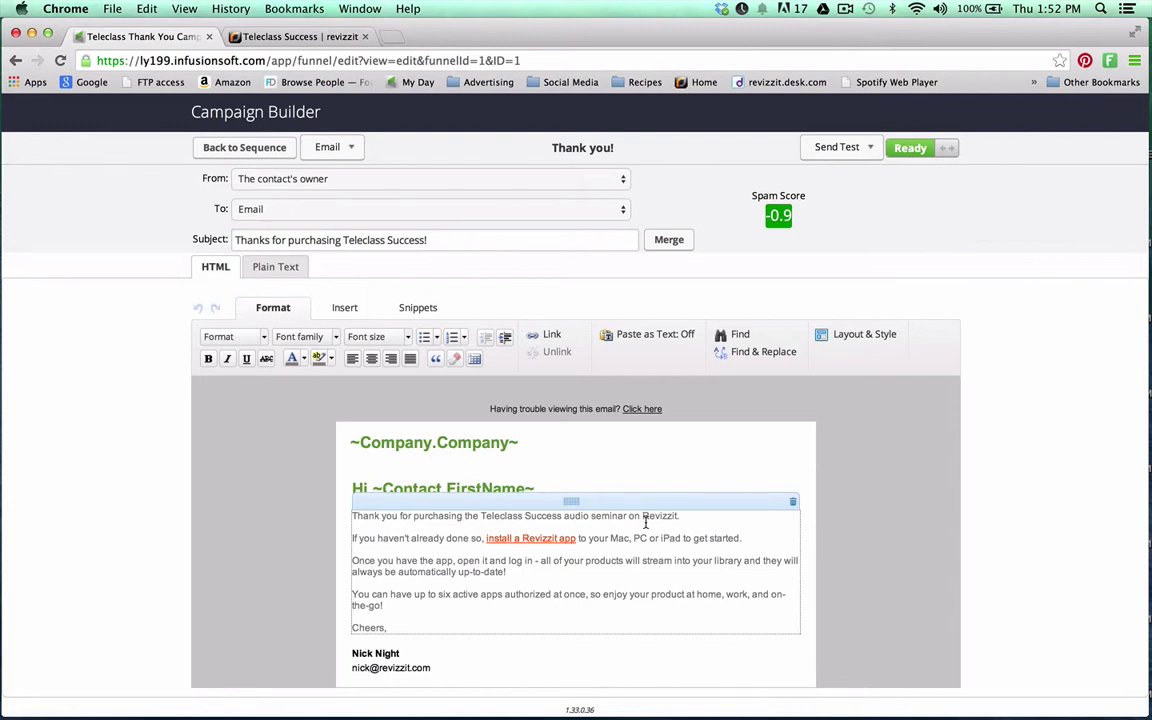
pyautogui.click(238, 150)
pyautogui.click(238, 150)
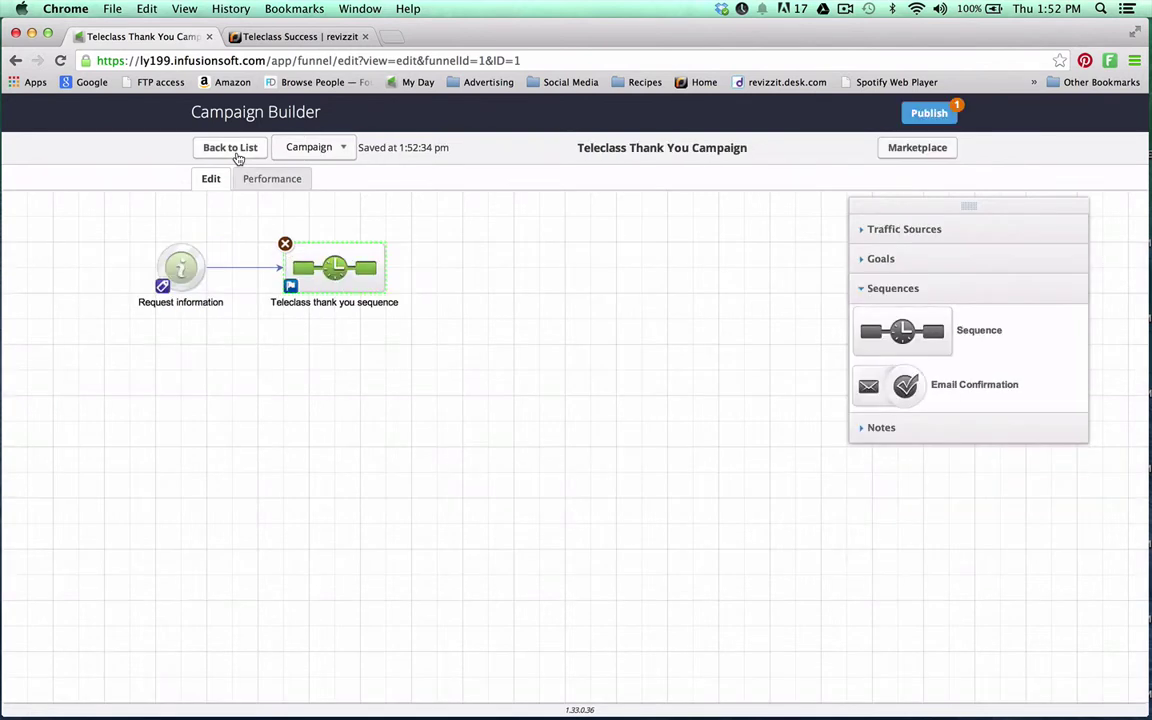
pyautogui.click(237, 152)
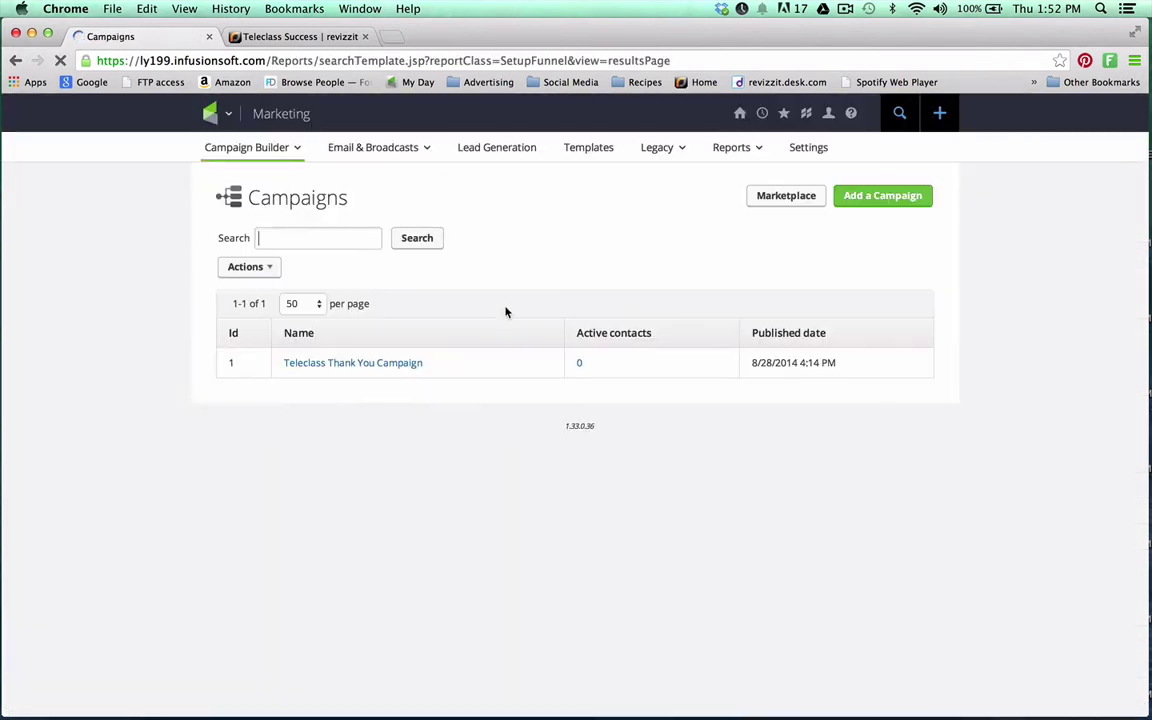
# Create a new campaign named 'Retag Campaign'
pyautogui.click(883, 196)
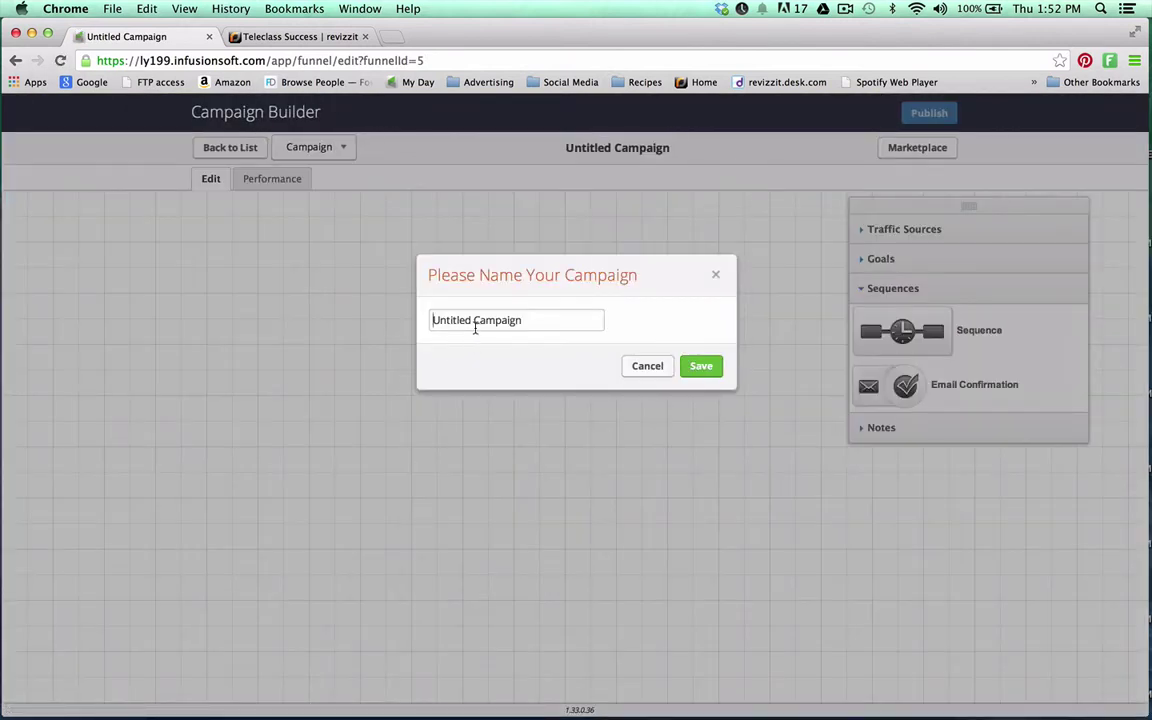
pyautogui.moveTo(473, 319); pyautogui.dragTo(362, 317)
pyautogui.write('Retag')
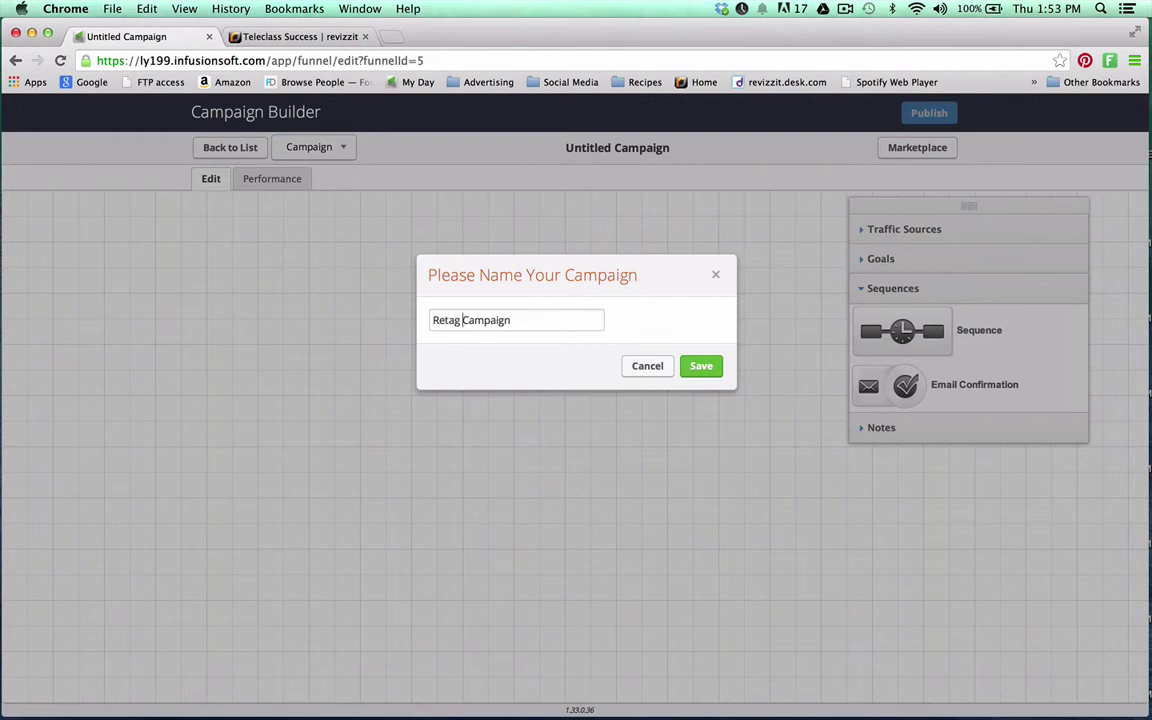
pyautogui.click(701, 366)
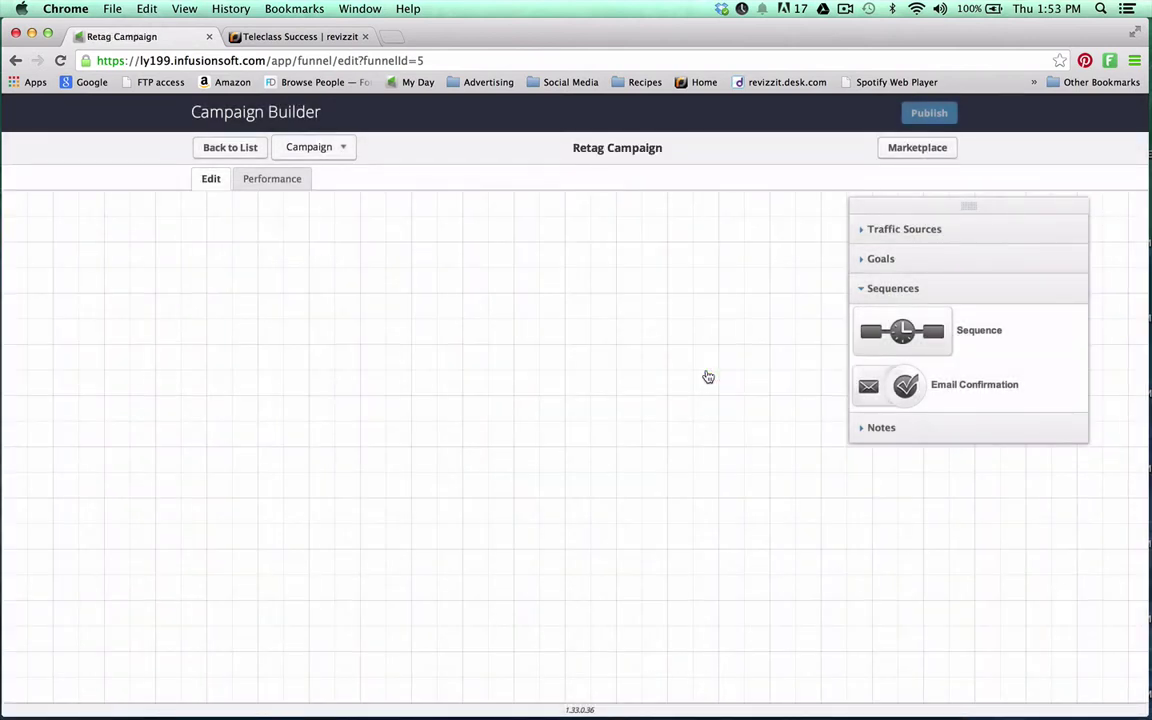
# Add a Request information goal set to trigger when a tag is applied
pyautogui.click(889, 261)
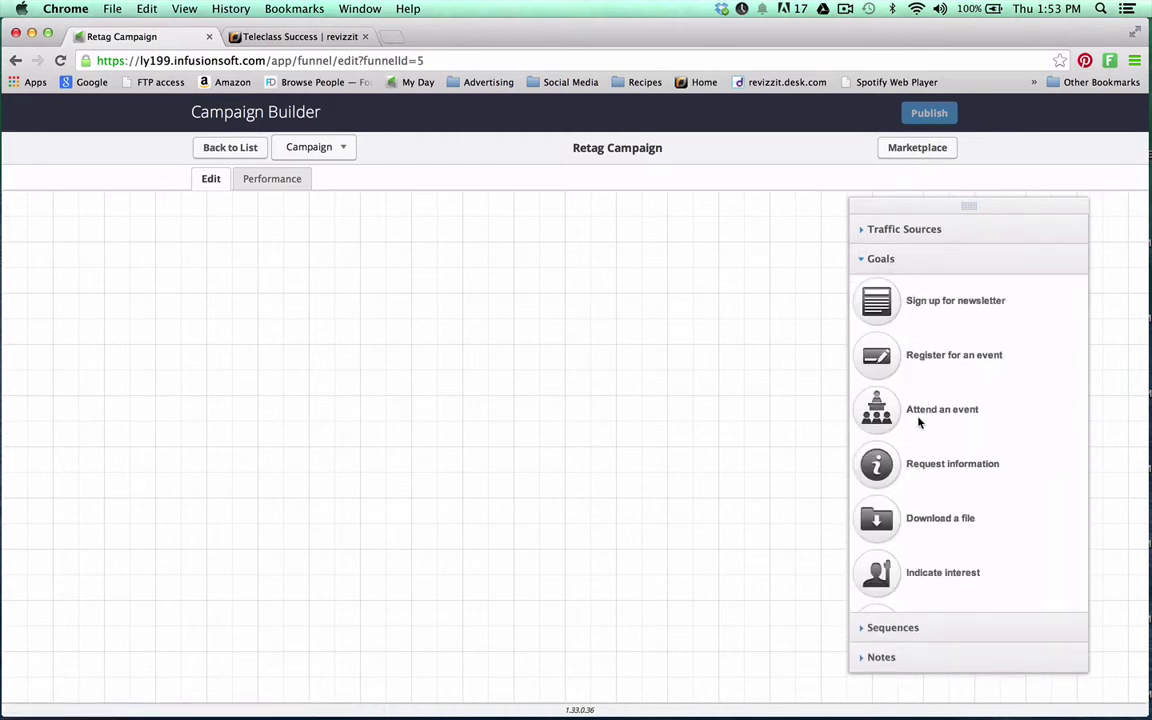
pyautogui.moveTo(880, 458); pyautogui.dragTo(186, 287)
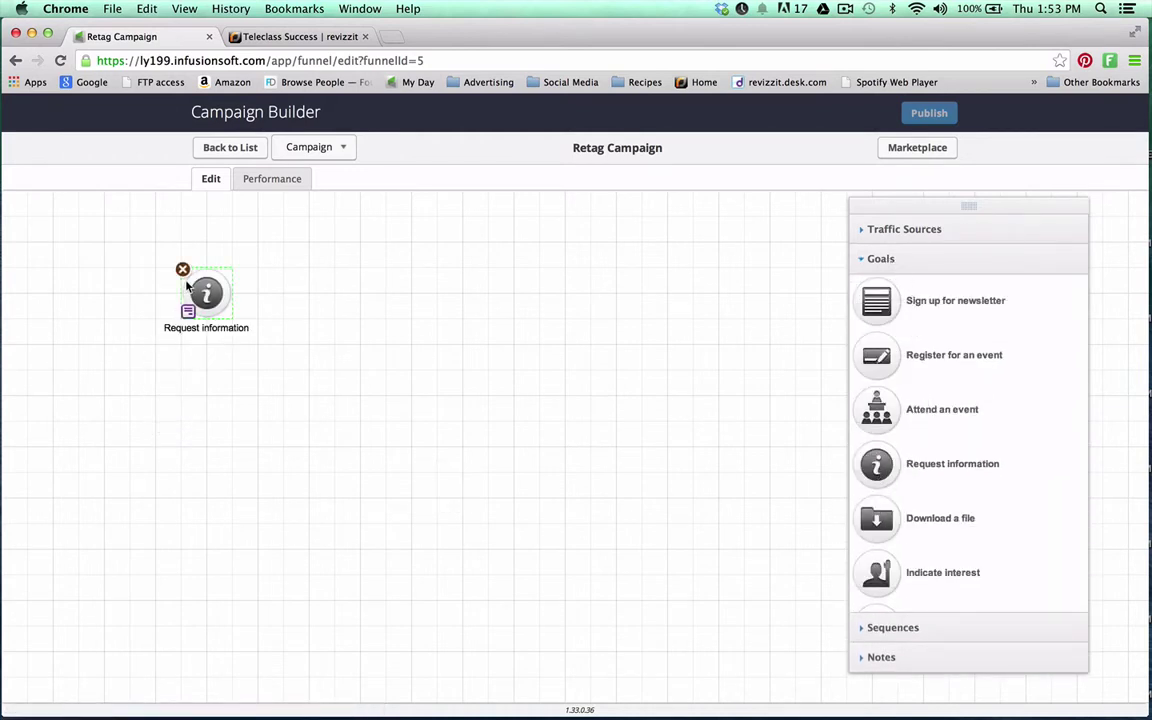
pyautogui.doubleClick(198, 292)
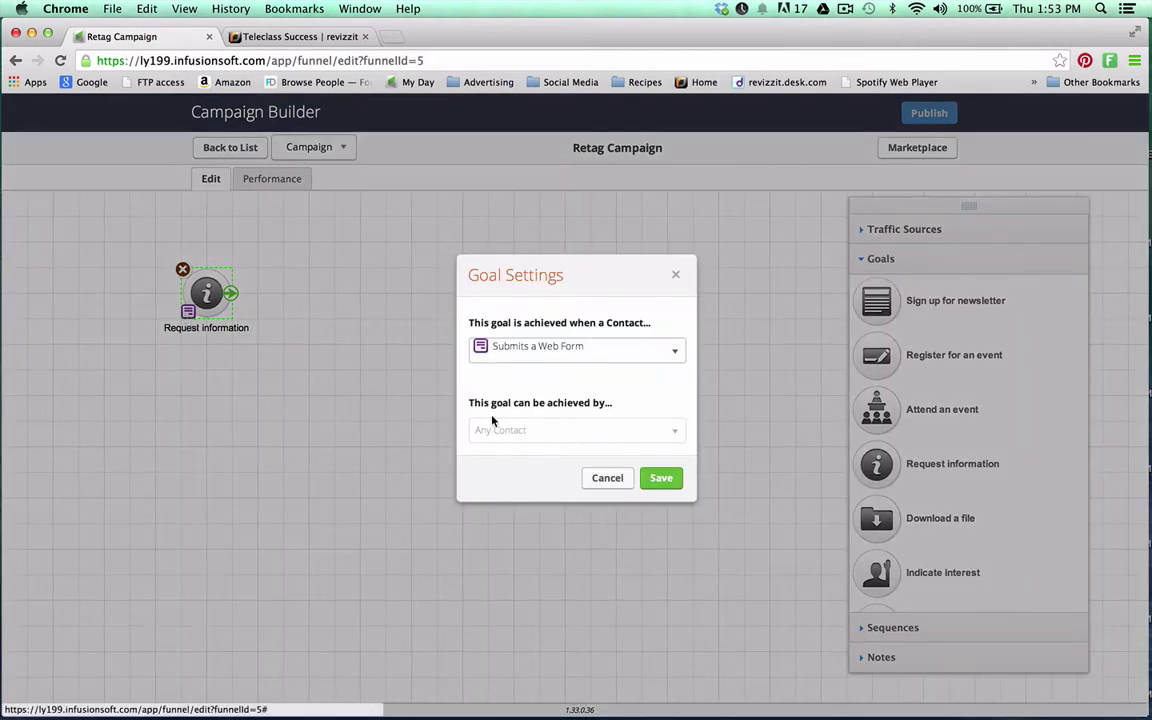
pyautogui.click(571, 350)
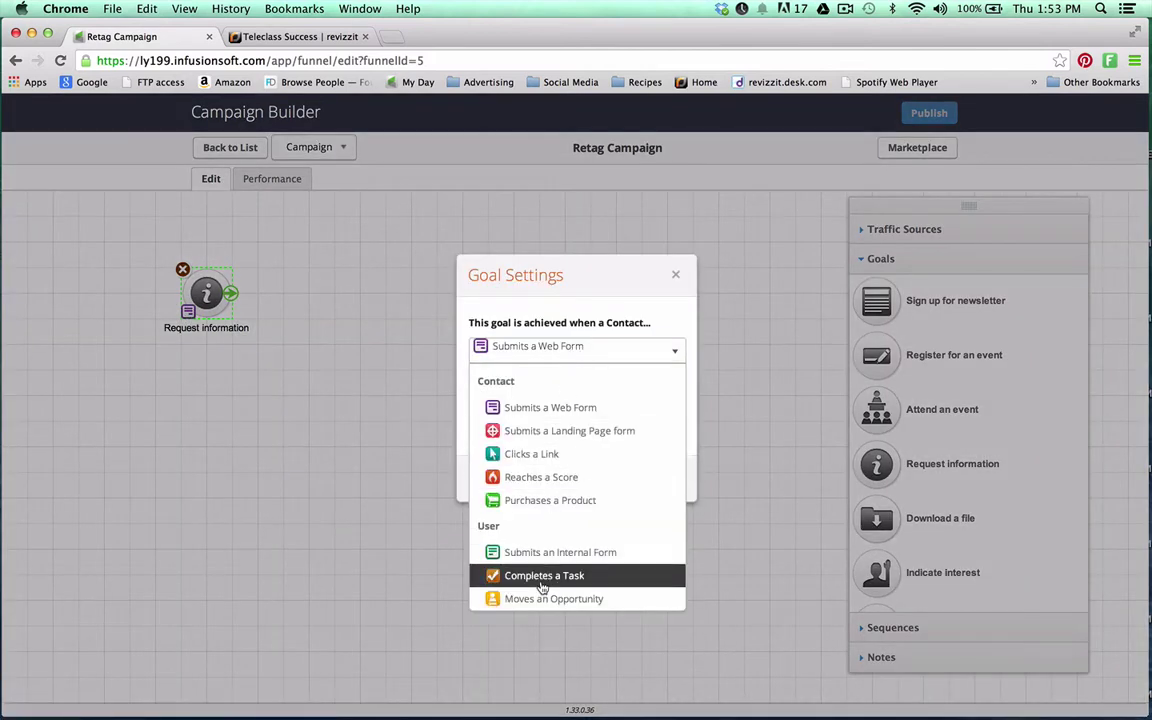
pyautogui.scroll(-4, 542, 588)
pyautogui.click(545, 541)
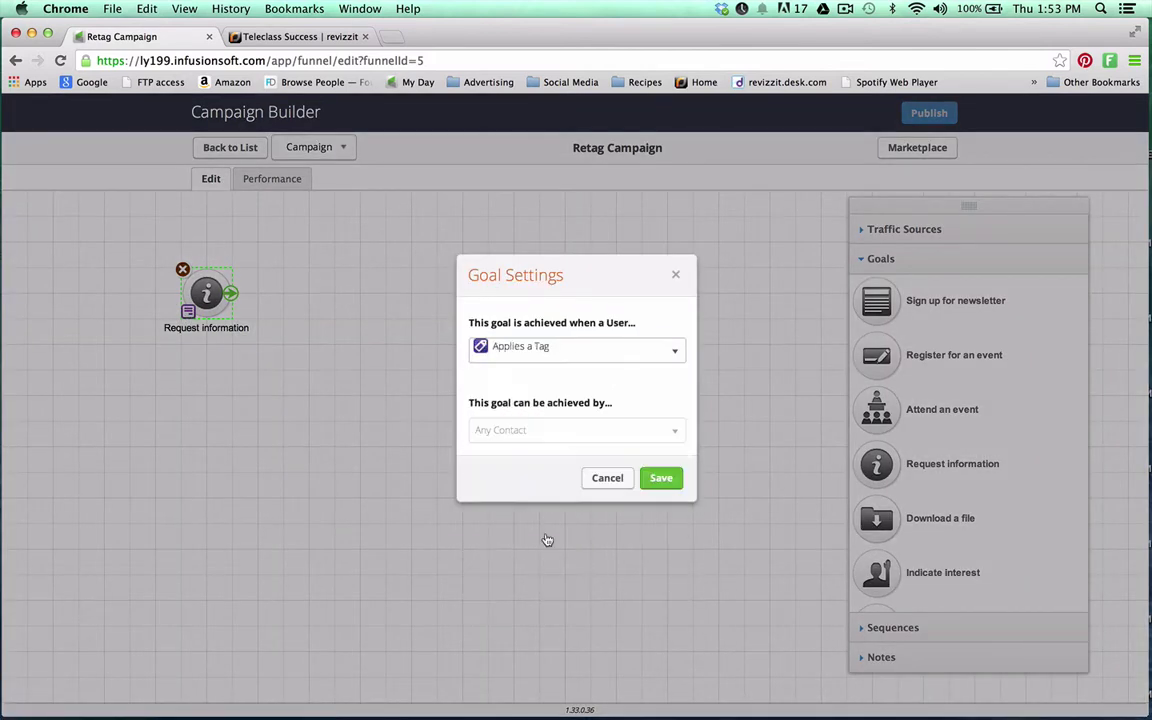
pyautogui.click(661, 477)
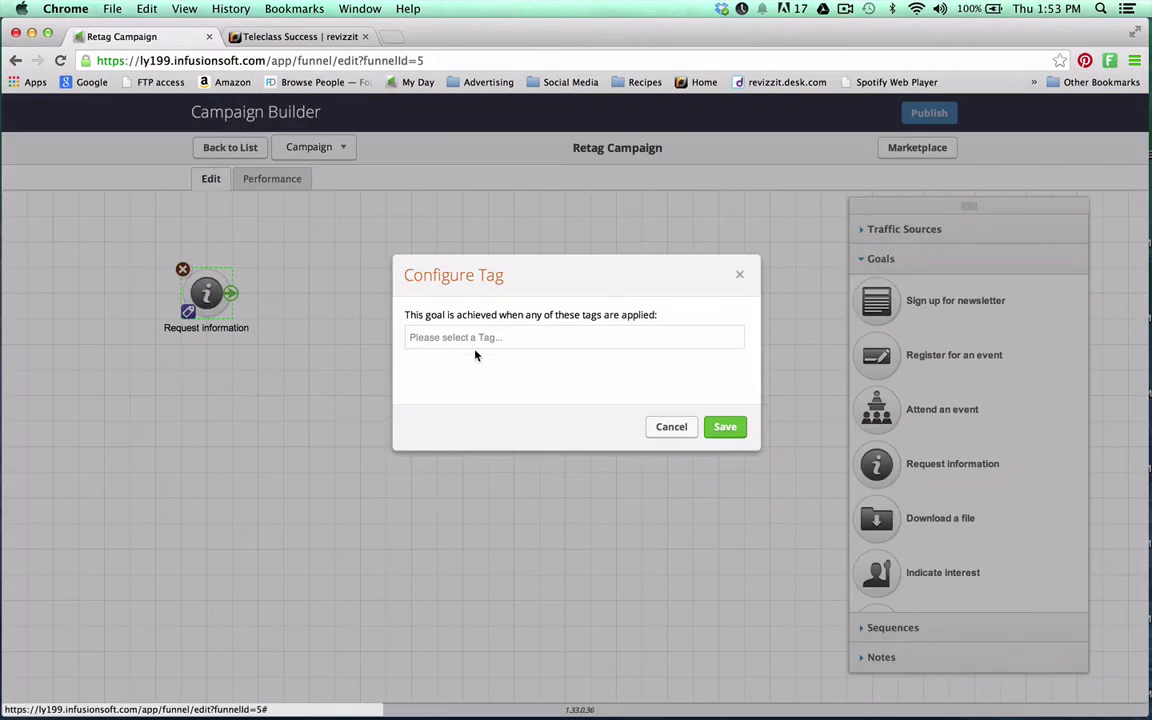
# Choose pid-98.completed as the goal's triggering tag and save
pyautogui.click(472, 337)
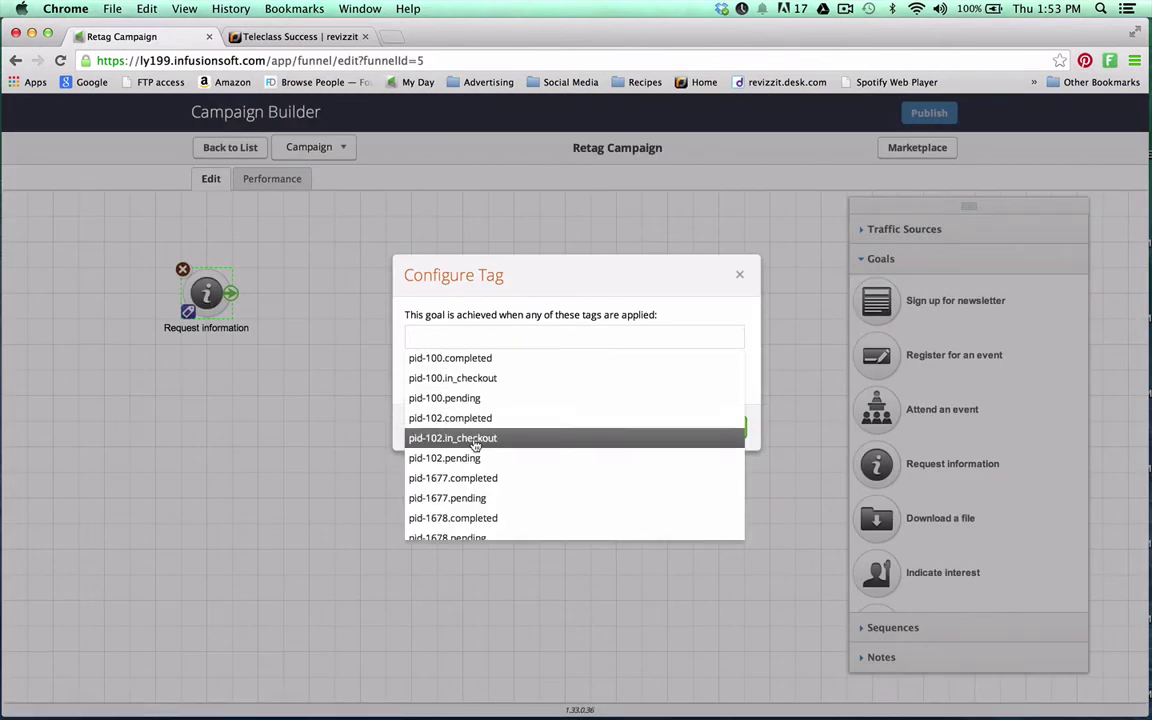
pyautogui.scroll(-5, 474, 432)
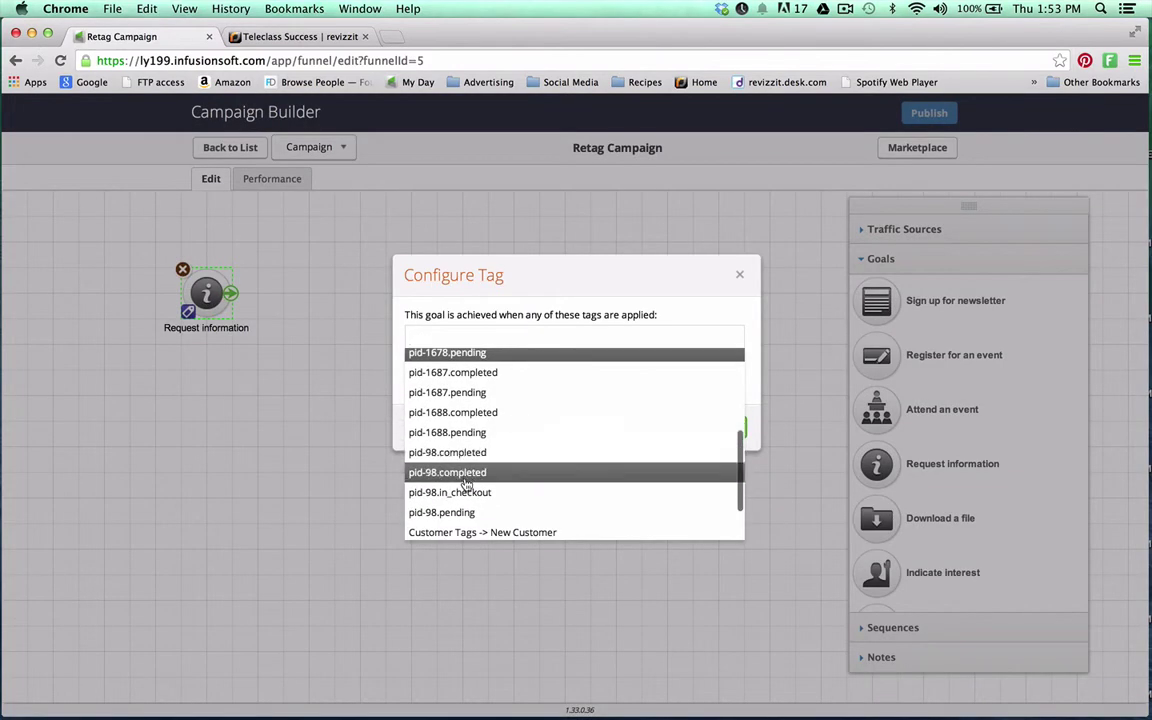
pyautogui.click(465, 474)
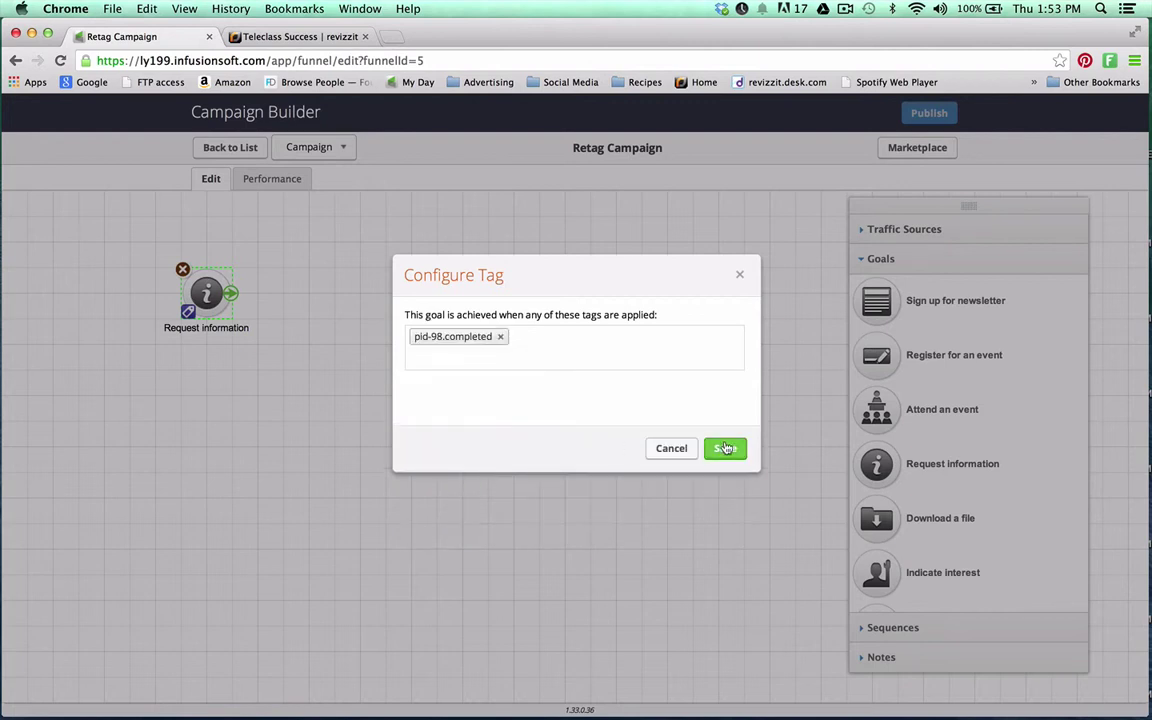
pyautogui.click(726, 448)
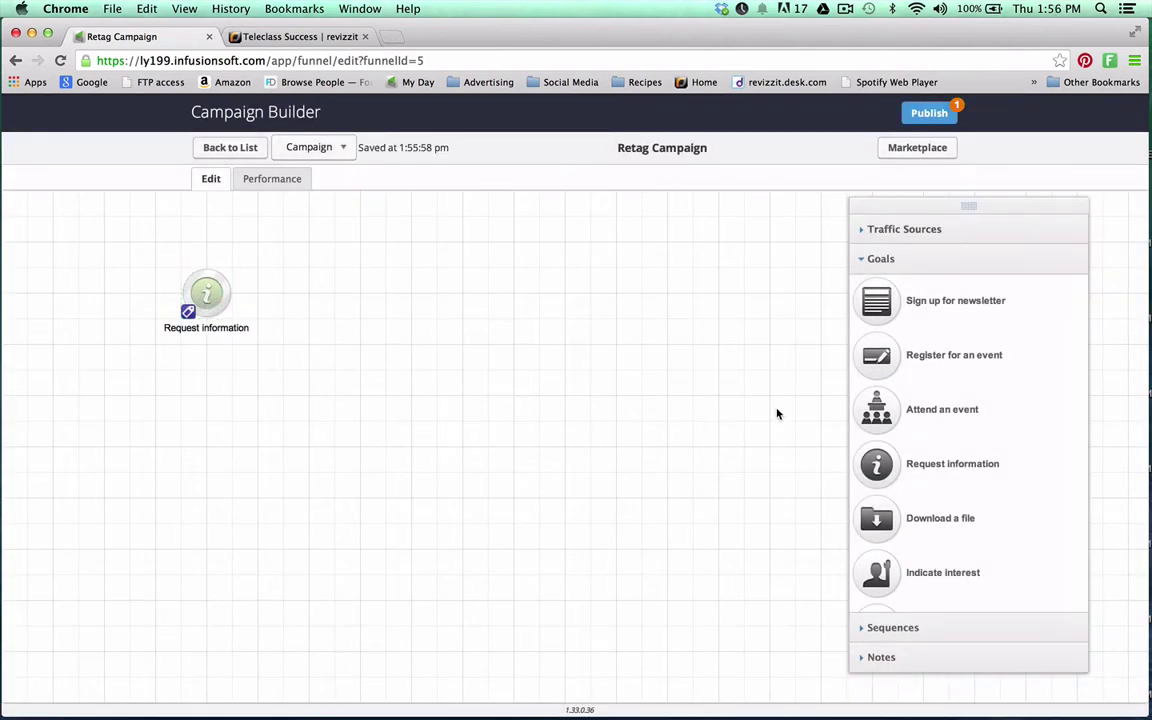
# Add a new sequence to the campaign canvas and open it for editing
pyautogui.click(863, 262)
pyautogui.click(895, 292)
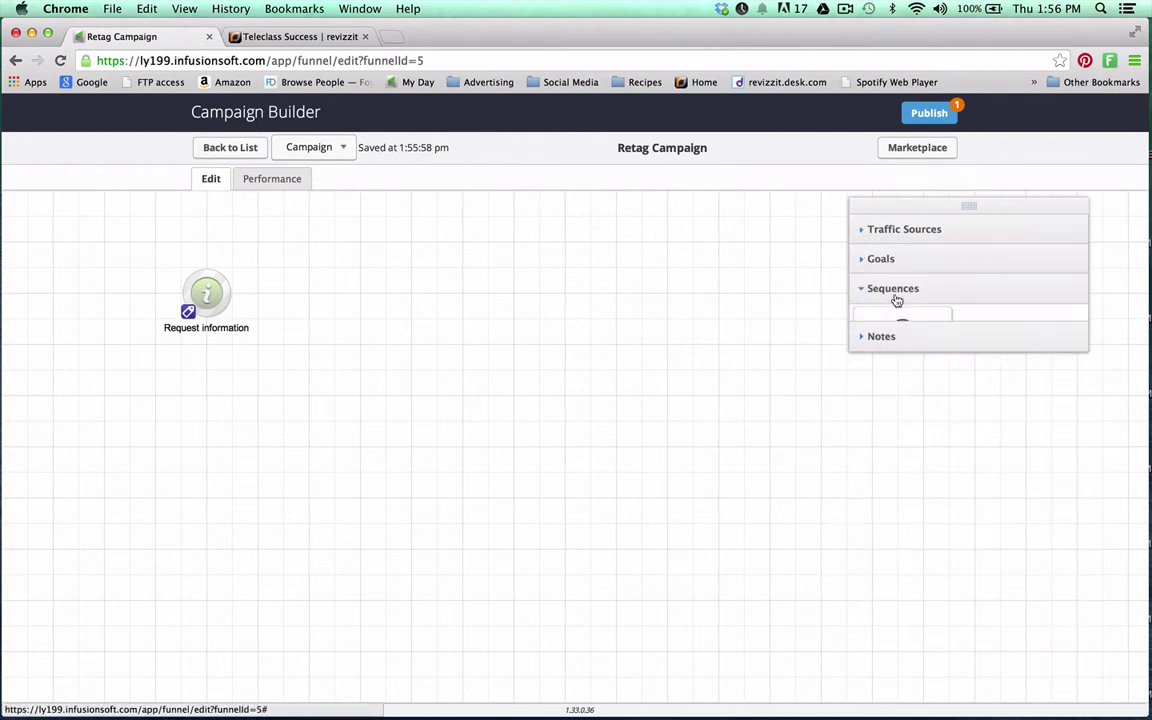
pyautogui.moveTo(907, 338); pyautogui.dragTo(327, 305)
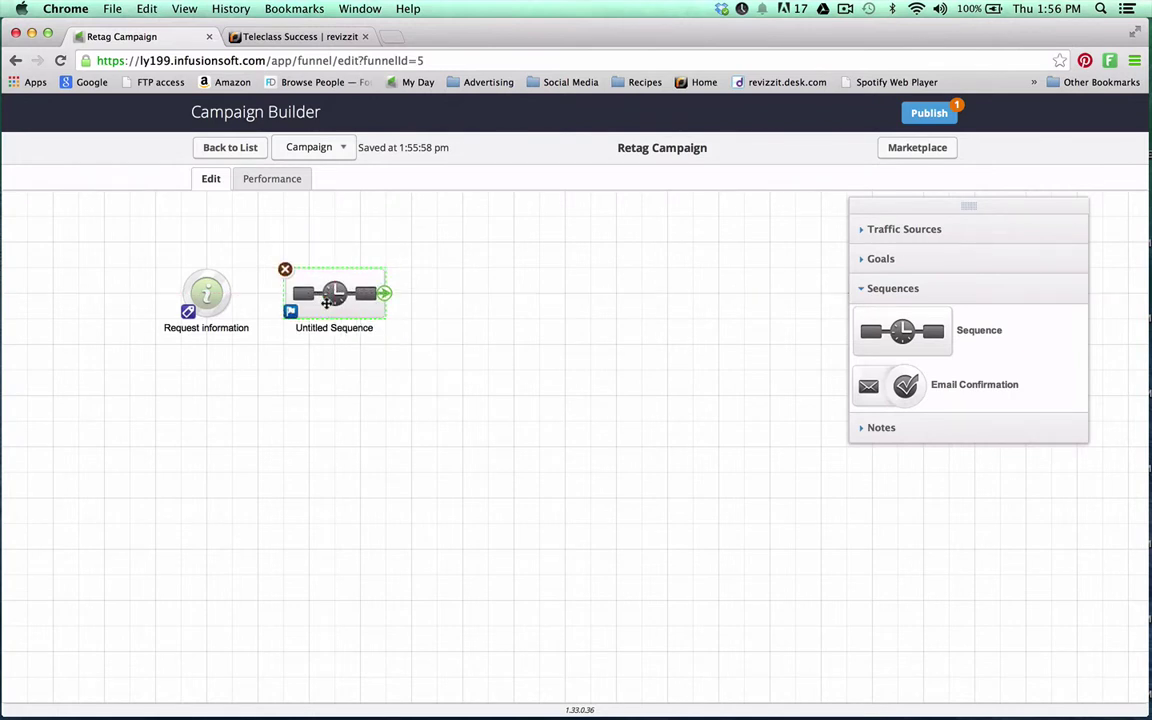
pyautogui.doubleClick(327, 305)
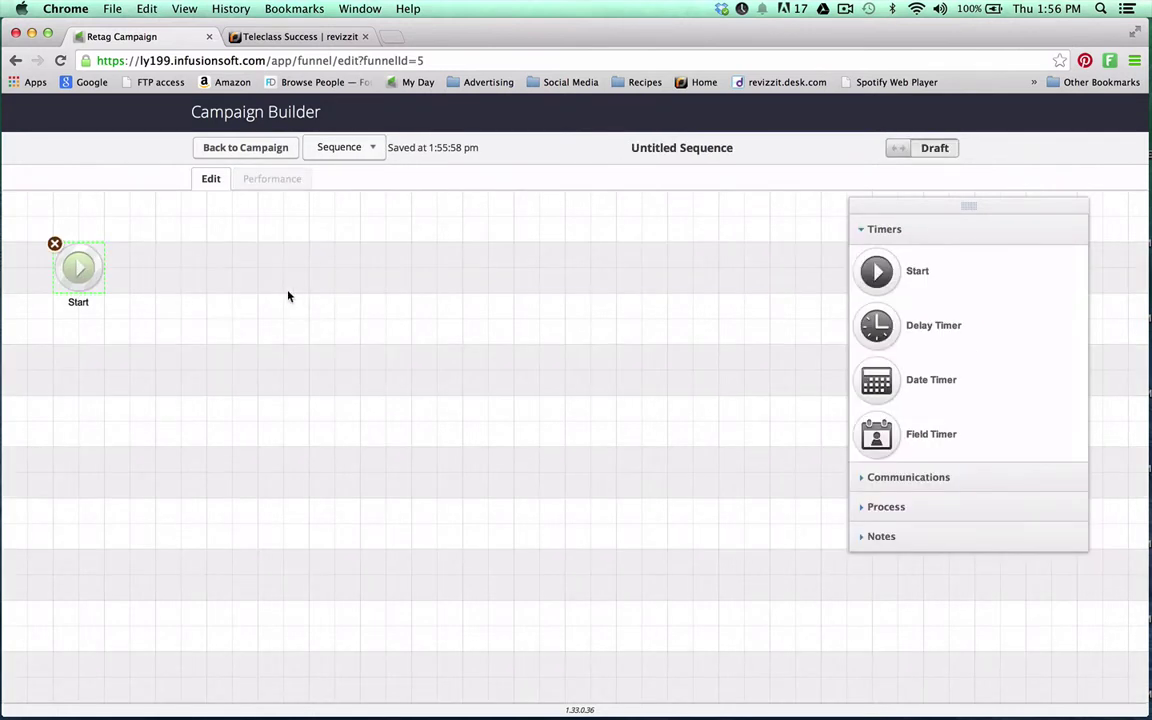
# Add a step after Start that applies a new Teleclass tag, then mark the sequence Ready
pyautogui.click(877, 506)
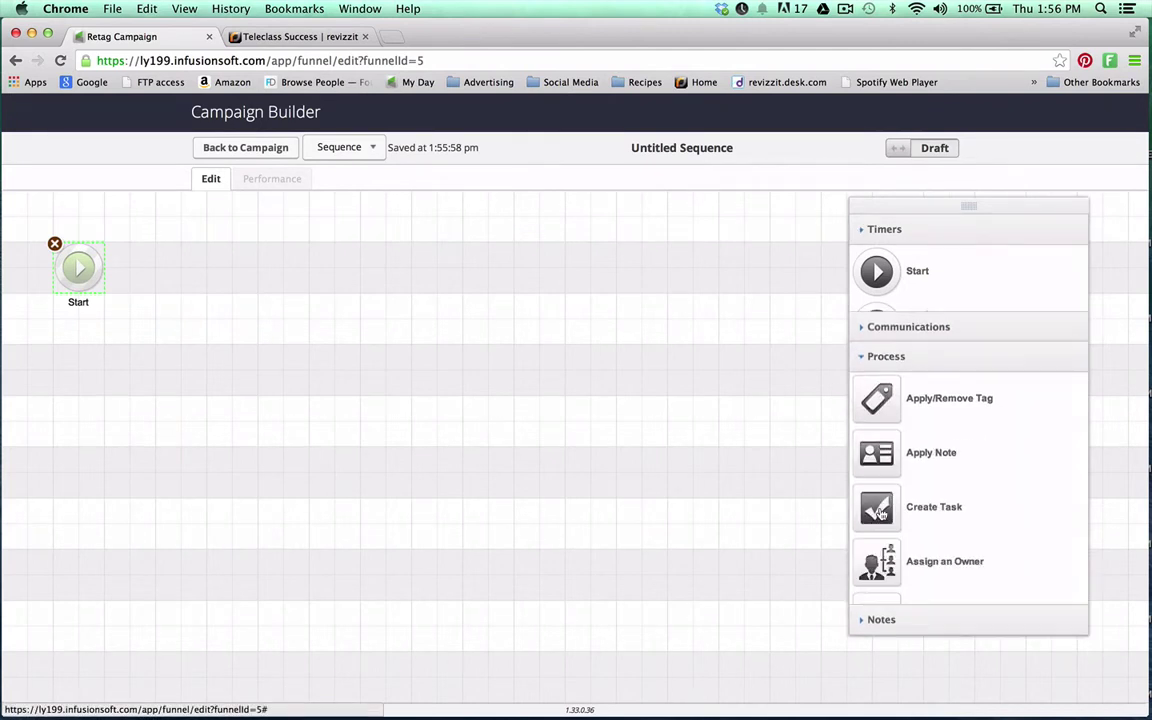
pyautogui.moveTo(878, 333); pyautogui.dragTo(219, 255)
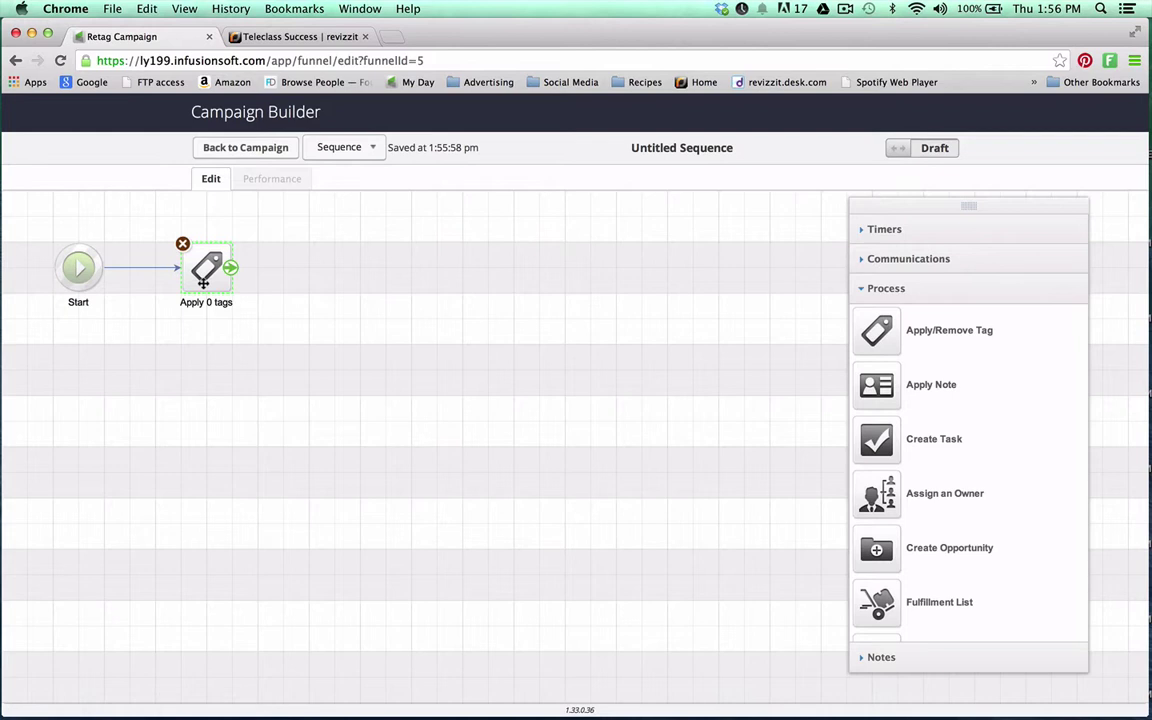
pyautogui.doubleClick(203, 281)
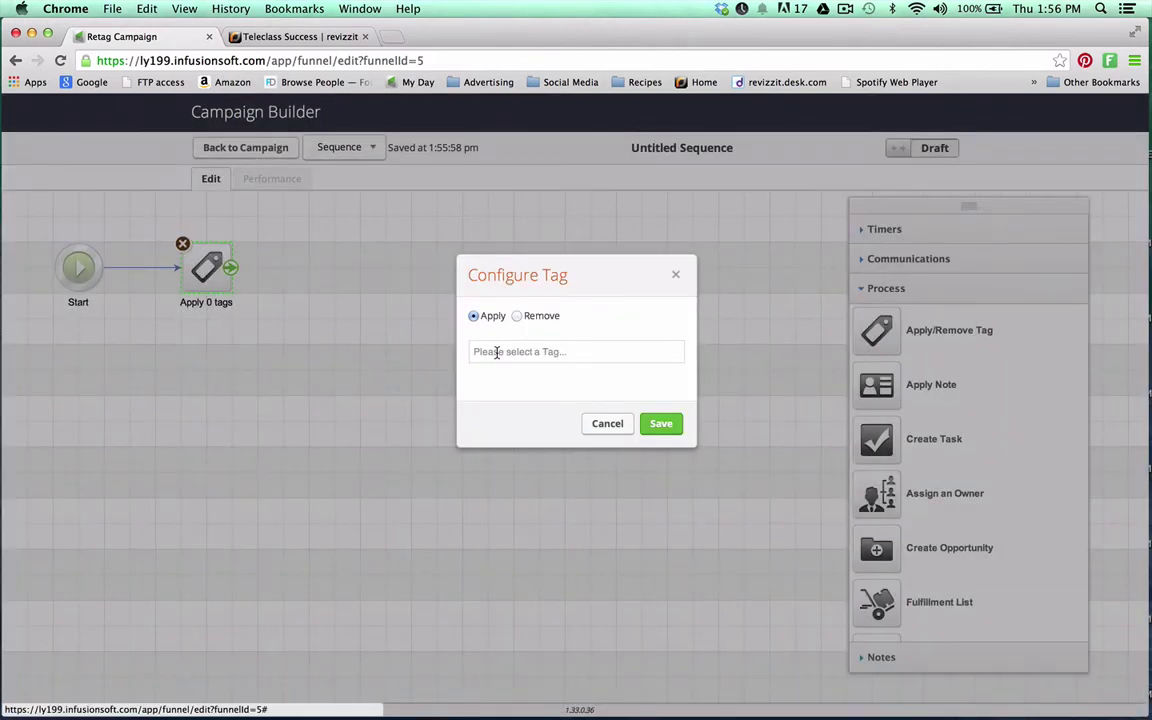
pyautogui.click(497, 352)
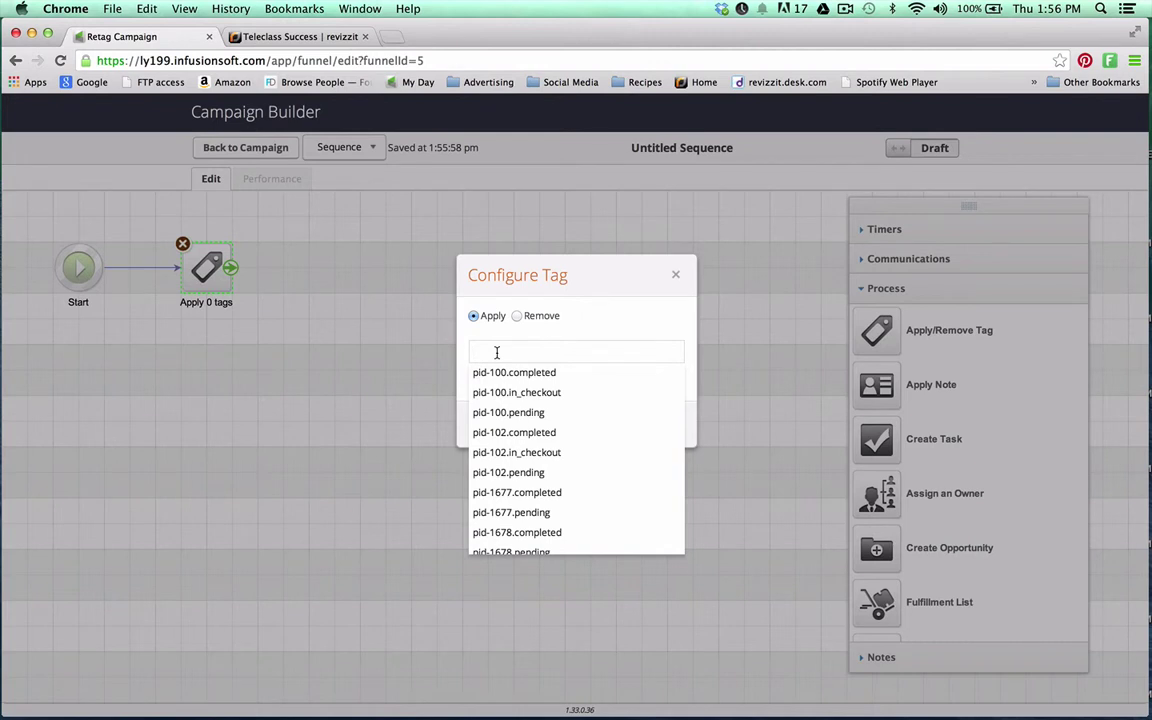
pyautogui.write('Te')
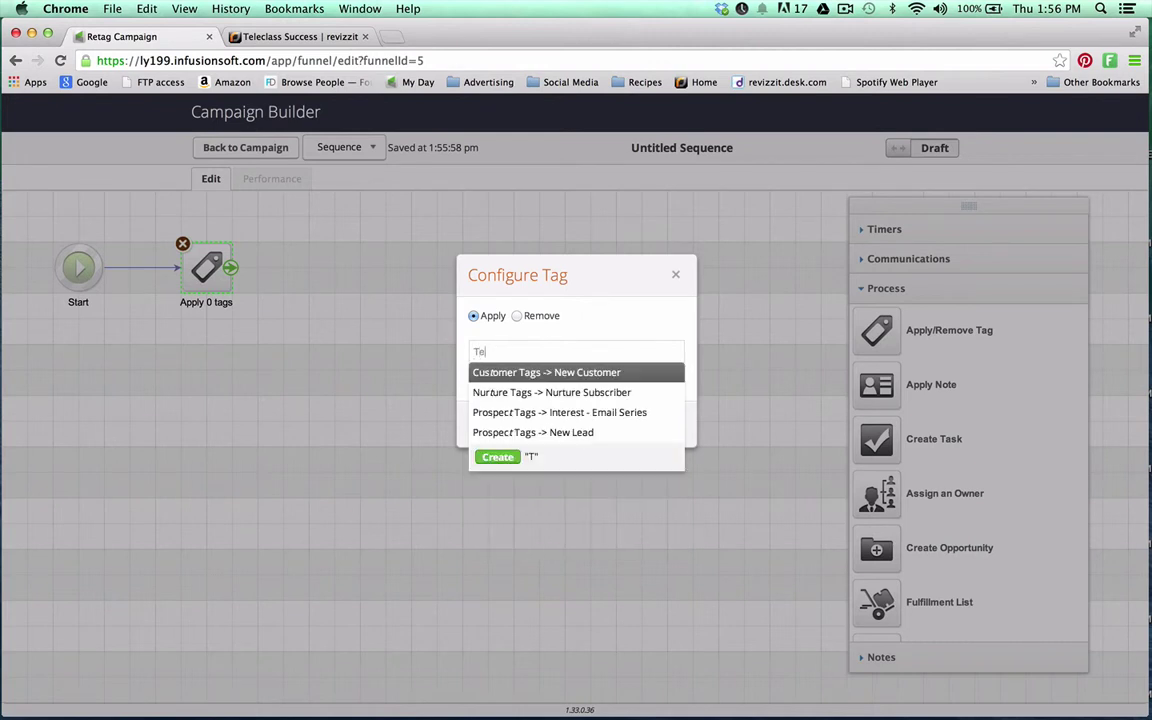
pyautogui.write('leclass')
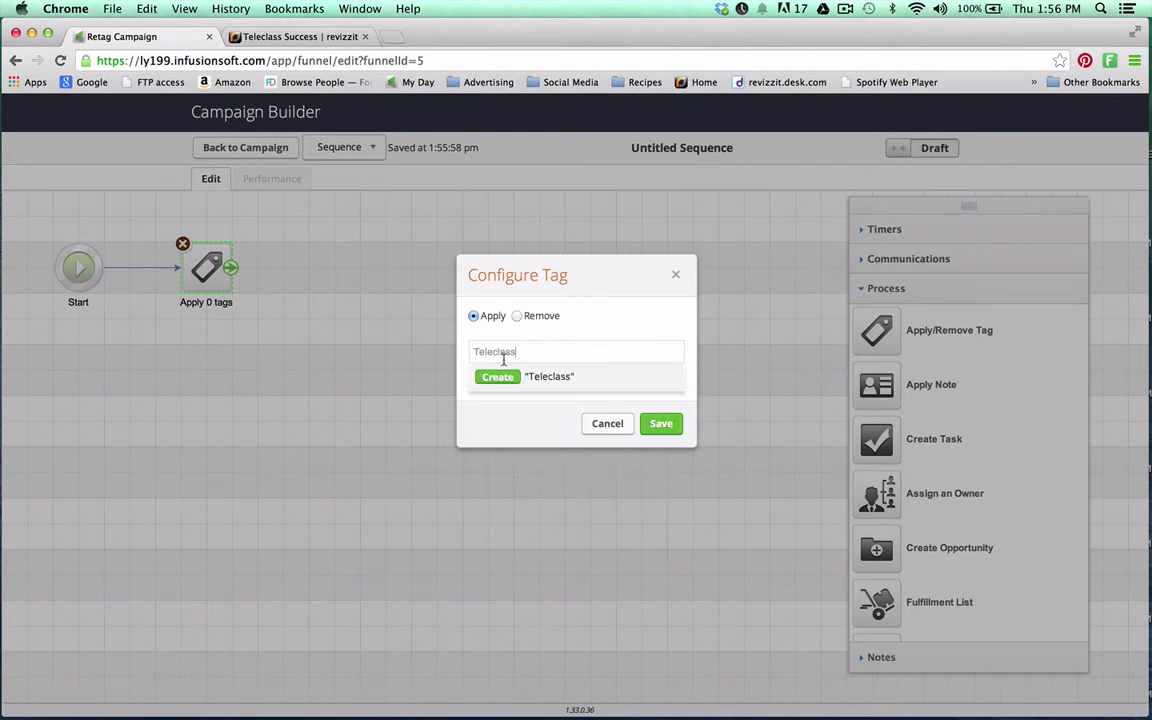
pyautogui.click(506, 378)
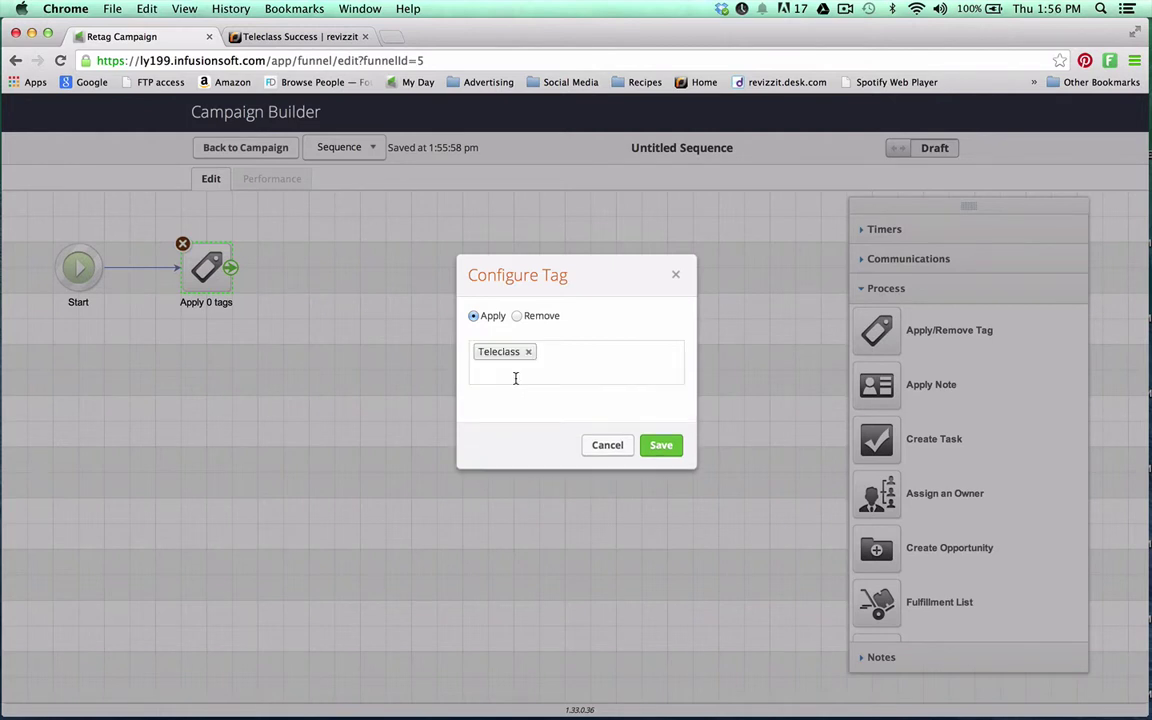
pyautogui.click(660, 447)
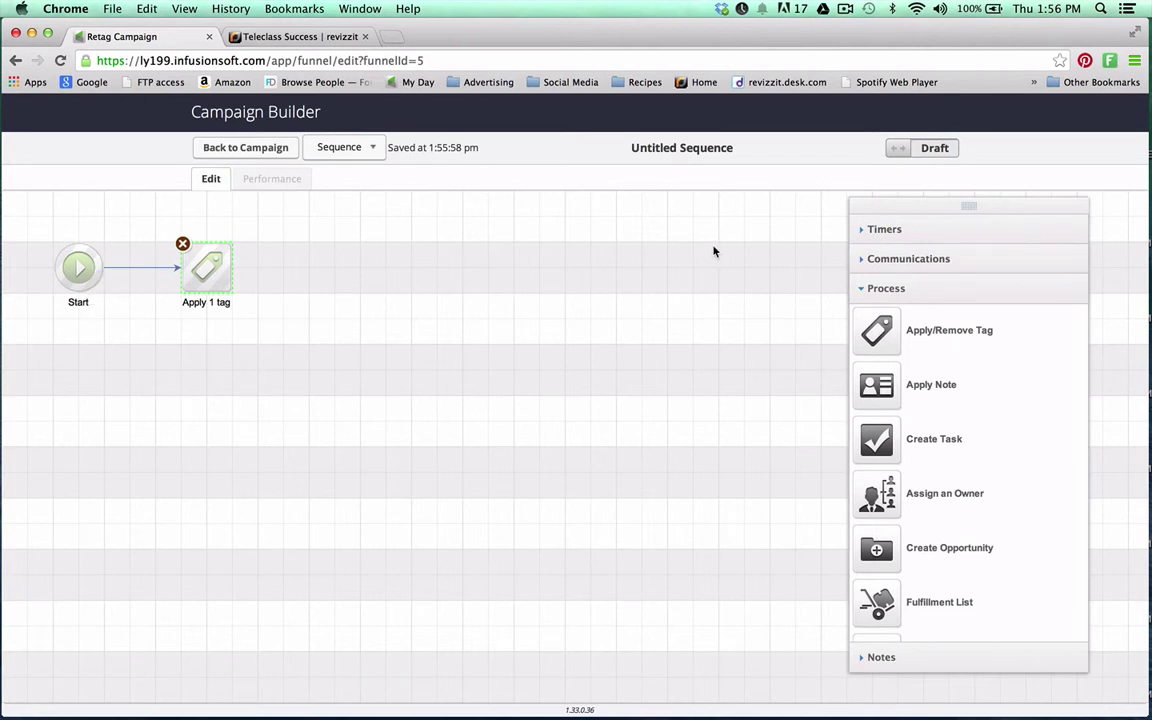
pyautogui.click(937, 148)
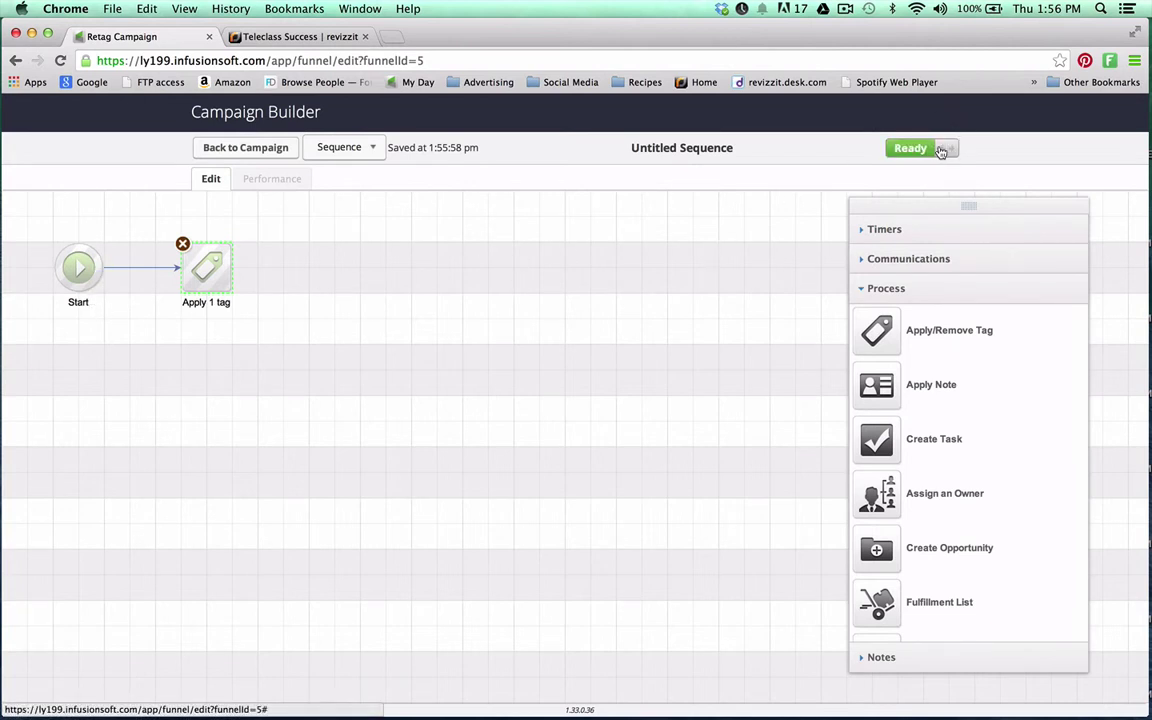
# Connect the Request information goal to the sequence and rename the sequence 'retag teleclass'
pyautogui.click(245, 148)
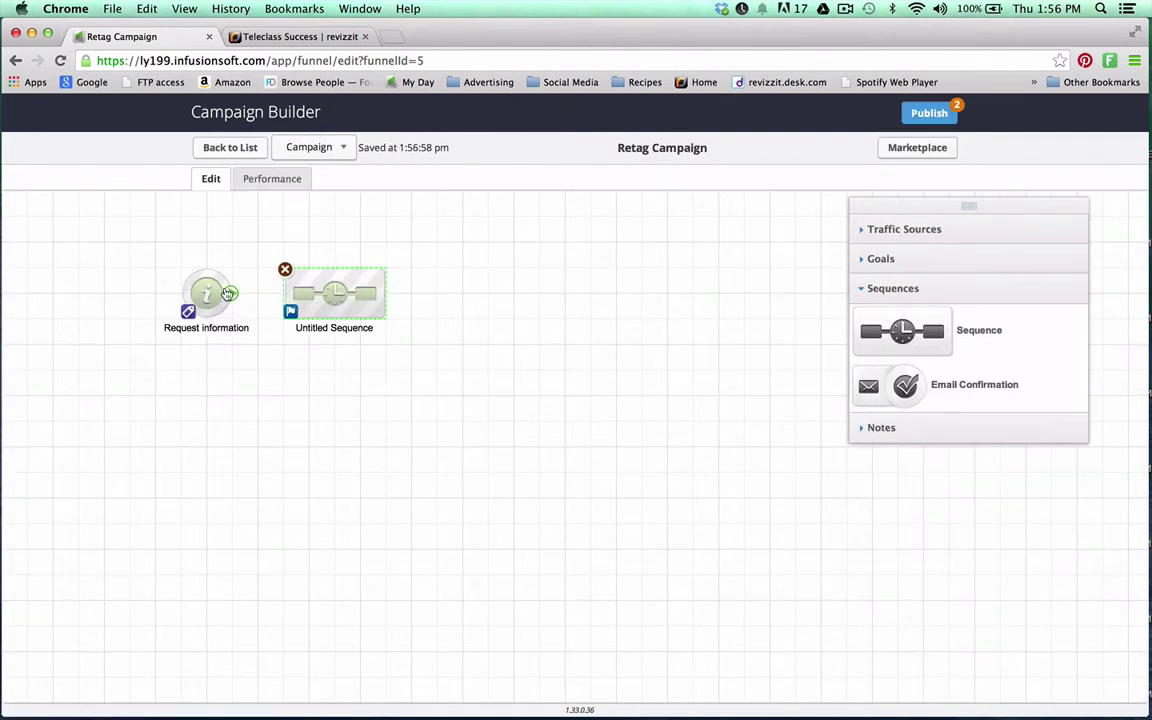
pyautogui.moveTo(228, 293); pyautogui.dragTo(335, 293)
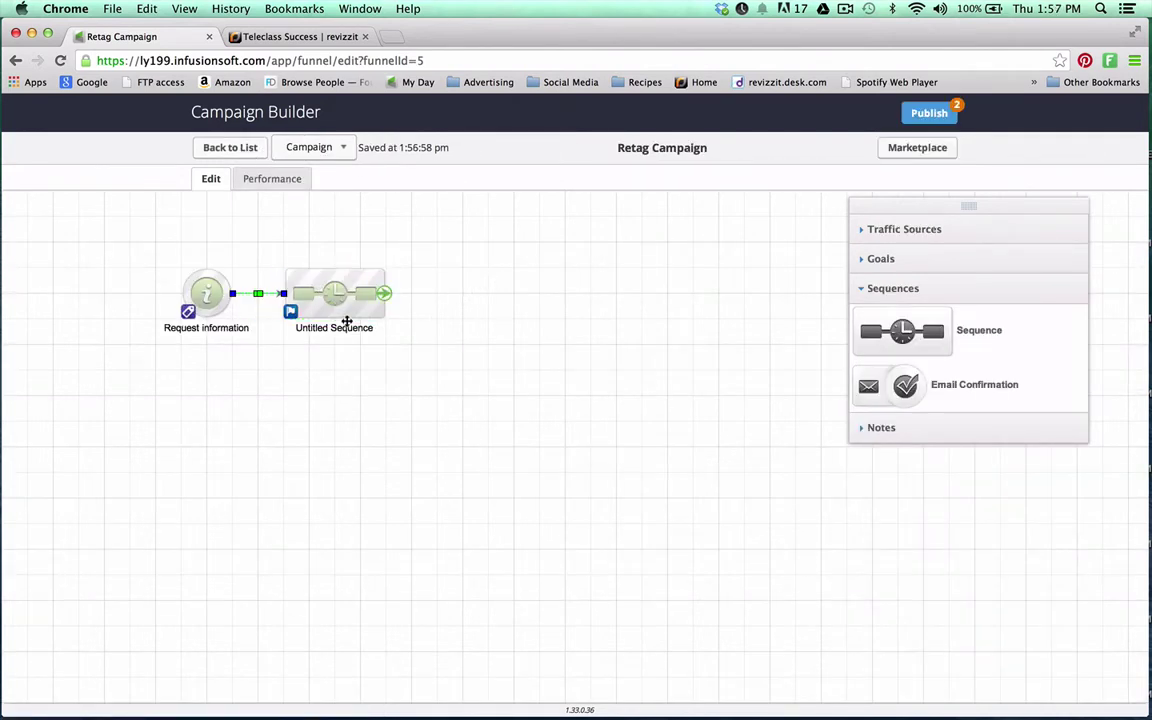
pyautogui.click(320, 333)
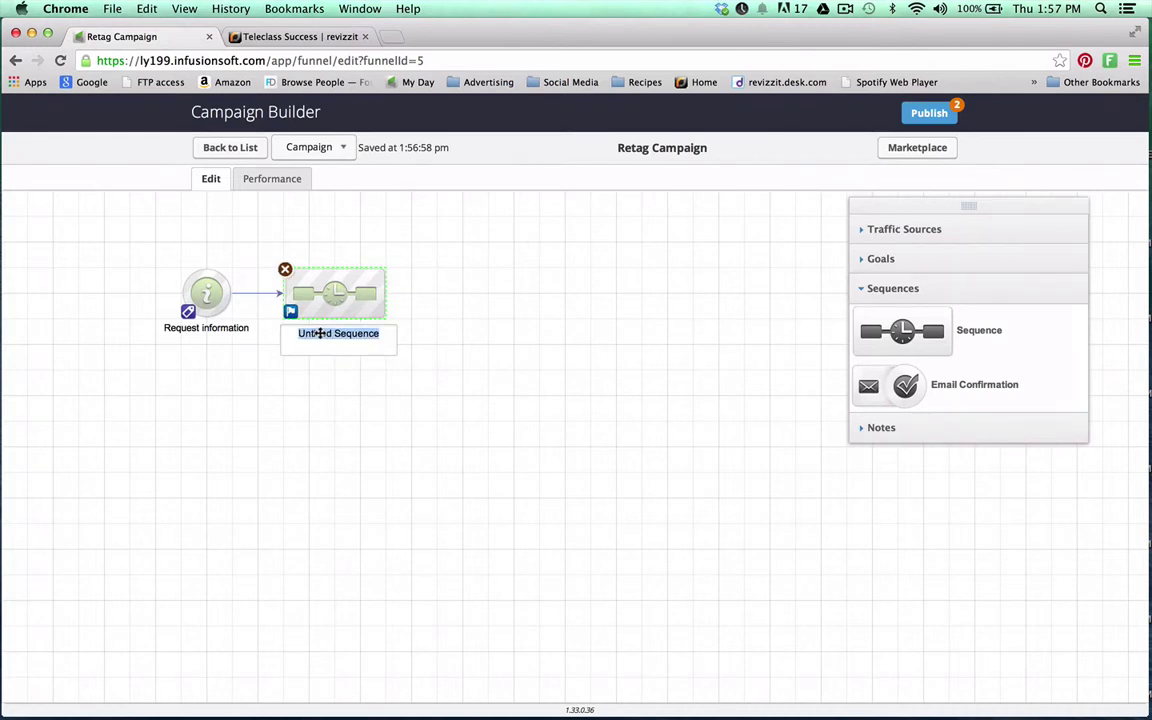
pyautogui.write('retag')
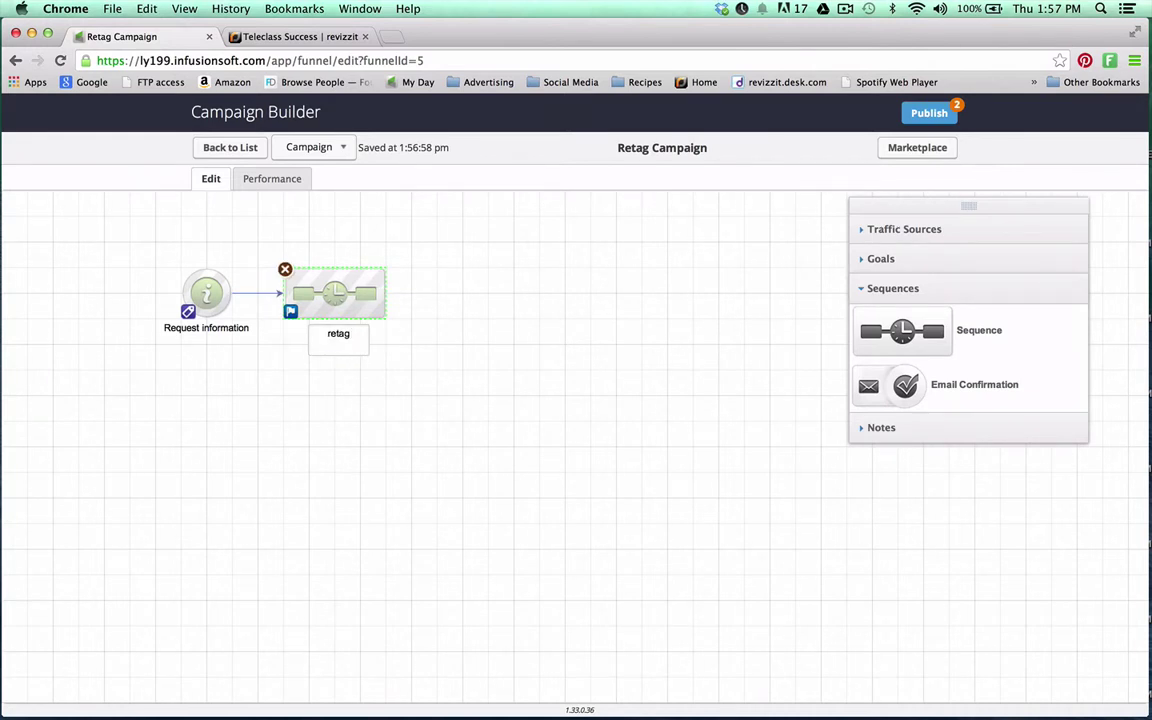
pyautogui.write(' teleclass')
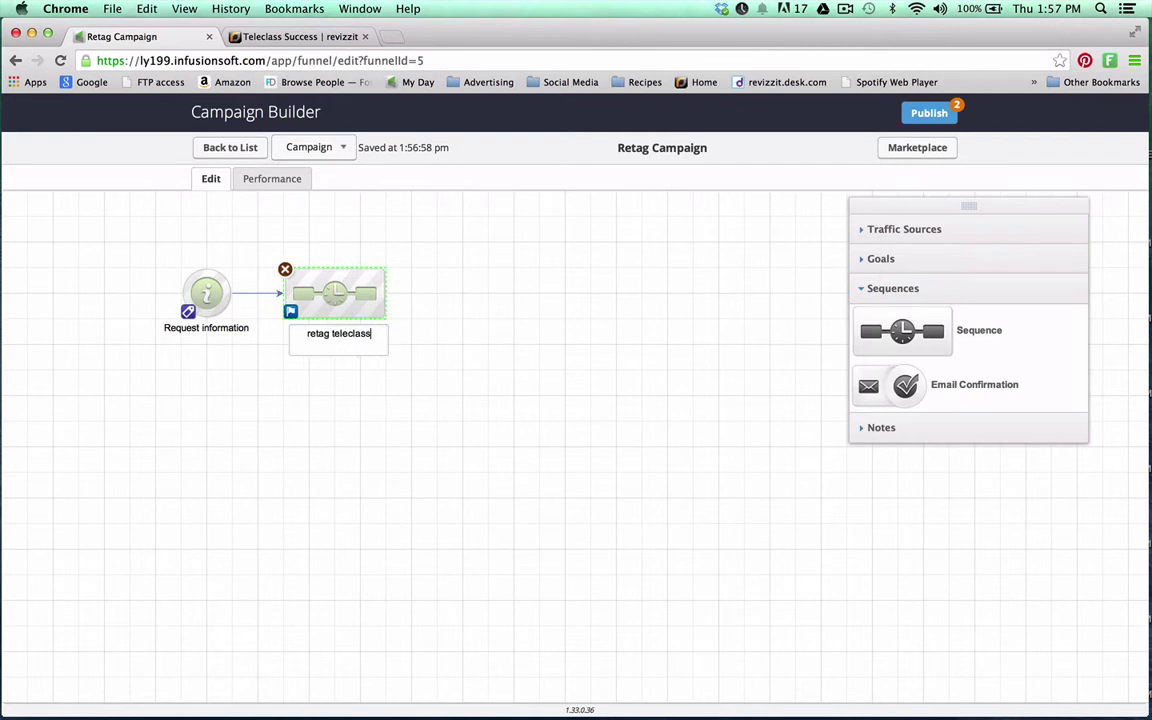
pyautogui.click(372, 402)
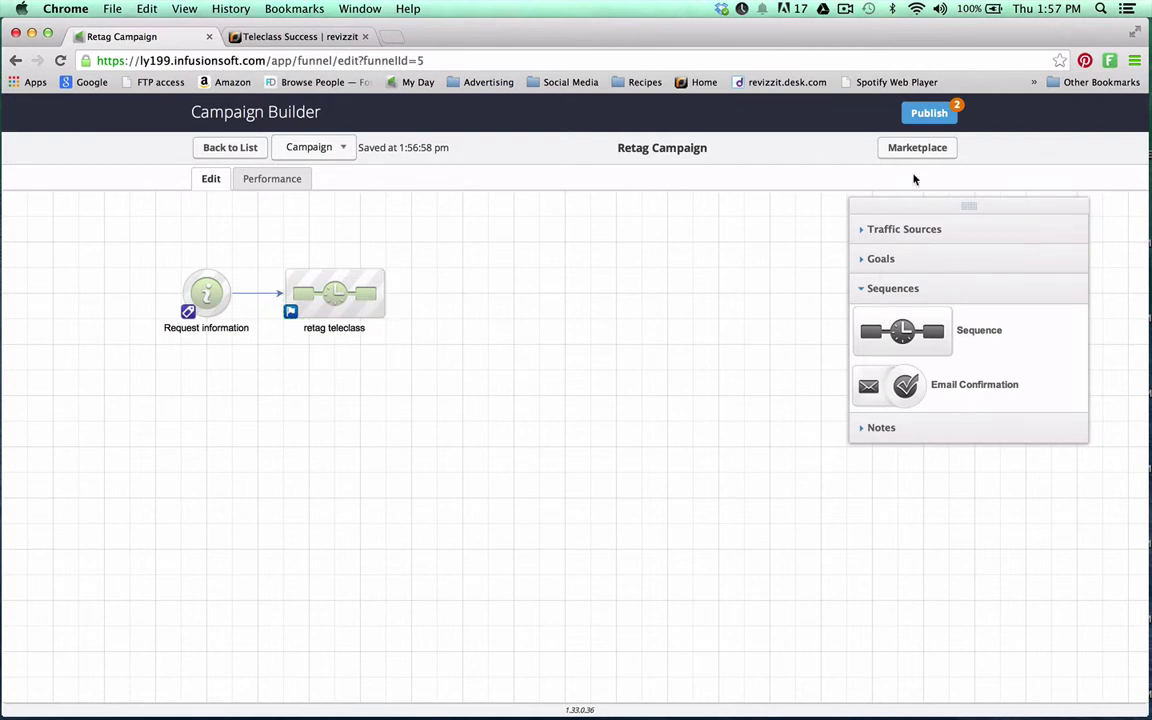
# Publish the Retag Campaign and return to the campaigns list
pyautogui.click(928, 111)
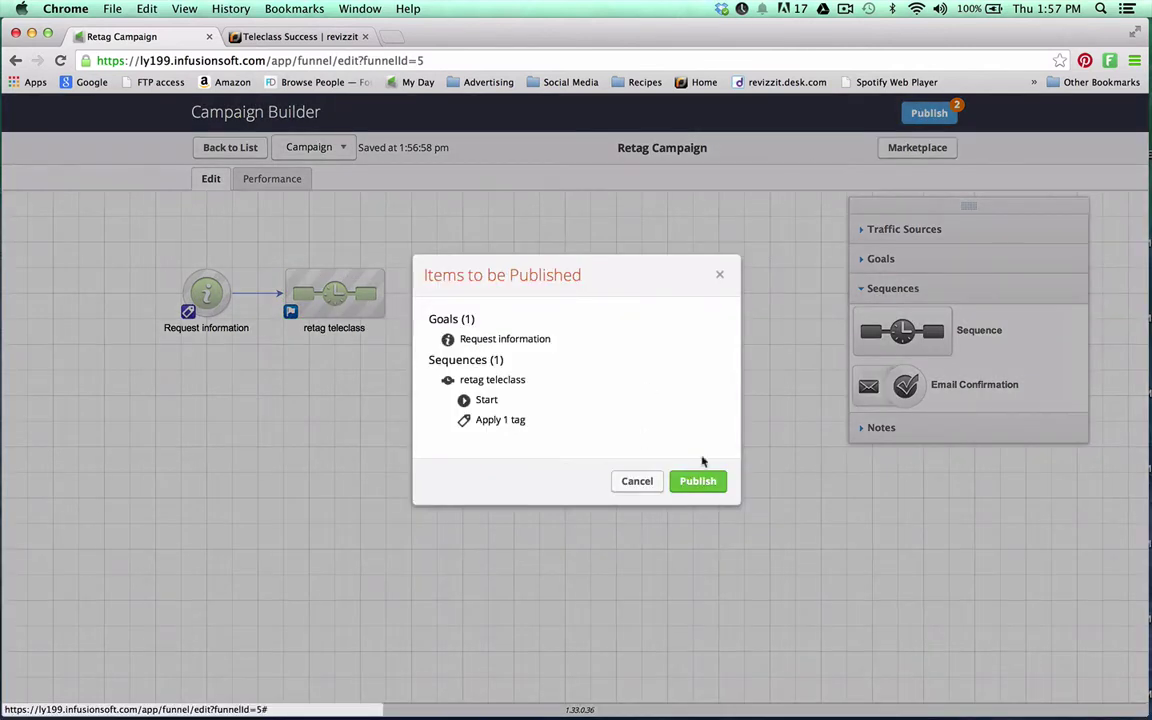
pyautogui.click(698, 481)
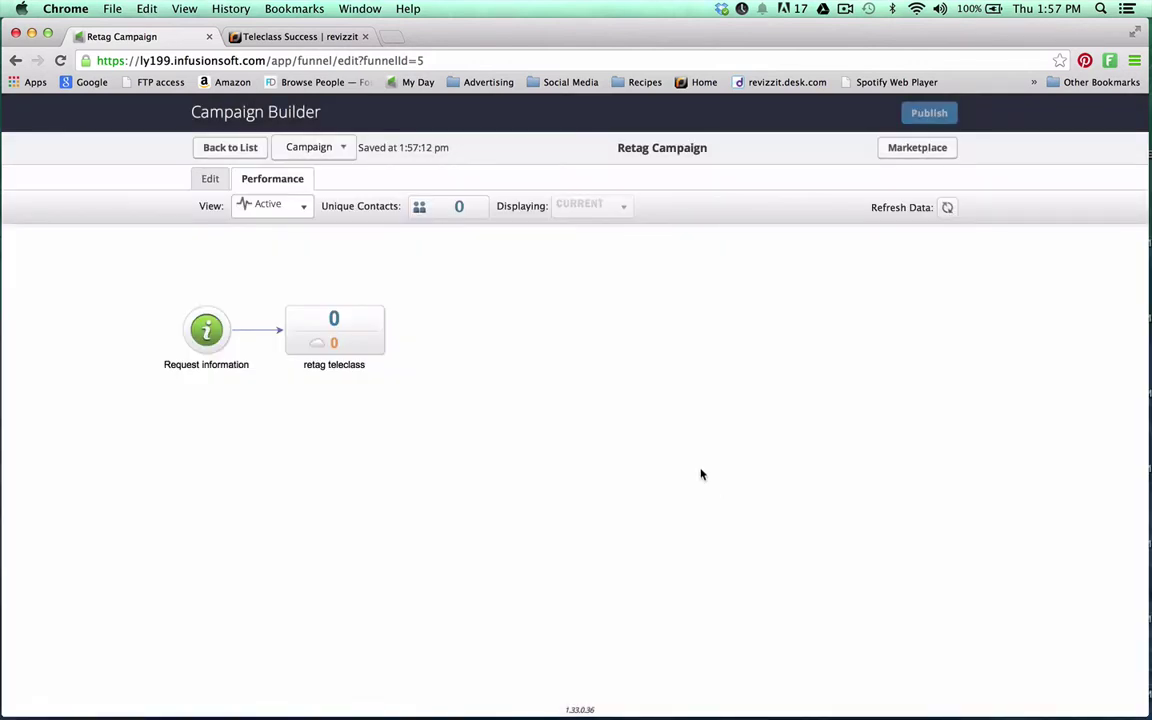
pyautogui.click(226, 152)
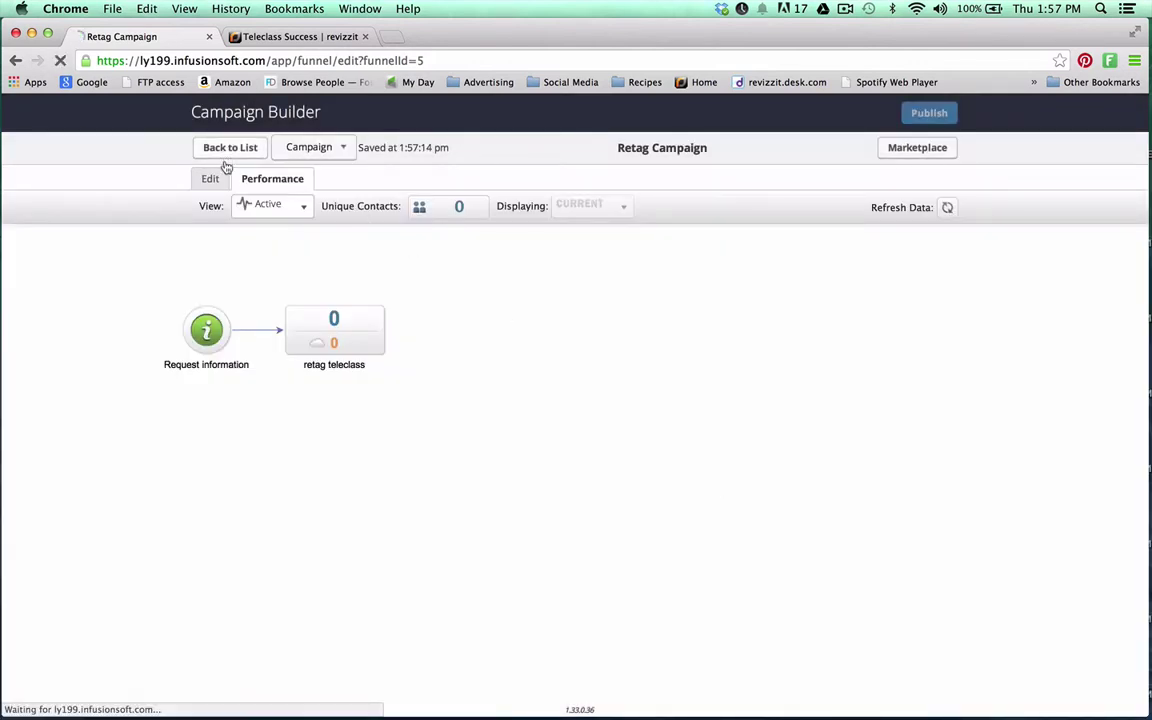